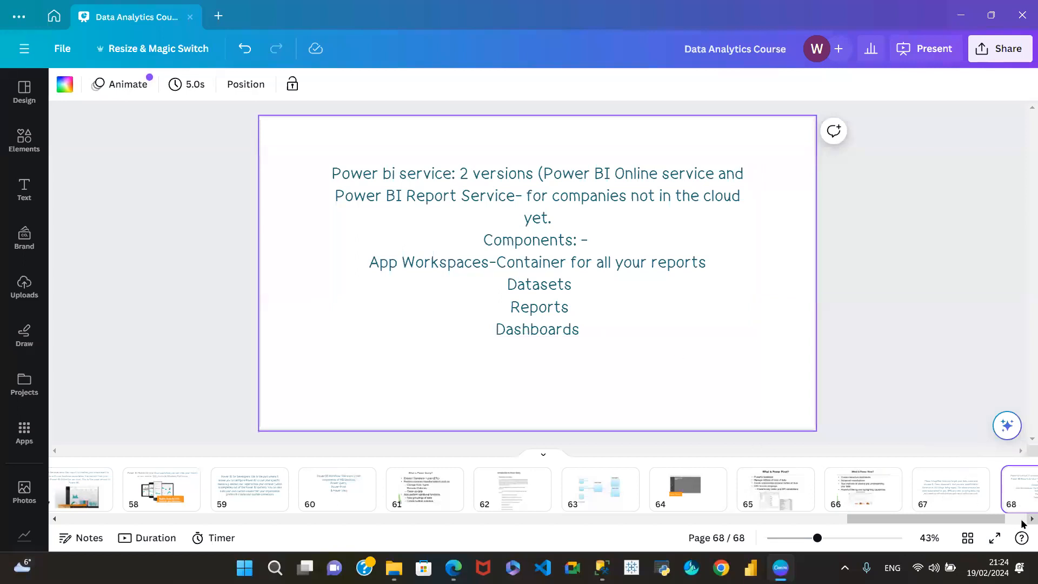
Switch to Power BI Desktop and dismiss its start screen
scroll(1024, 524, "right", 4)
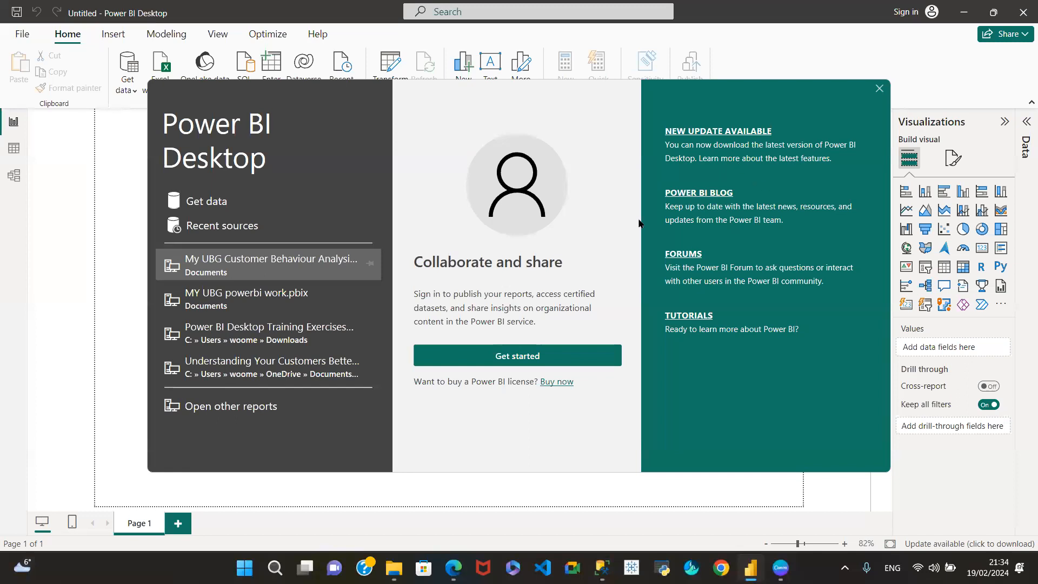
left_click(877, 88)
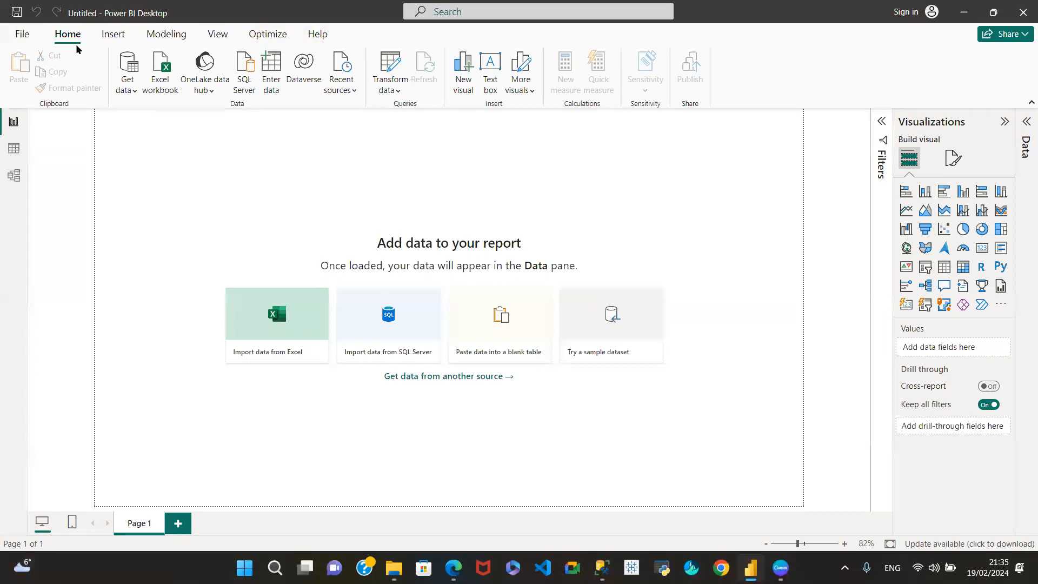
Review the Options pages for global Data Load, Preview features, current-file Data Load and Power Query Editor, without changing anything
left_click(16, 38)
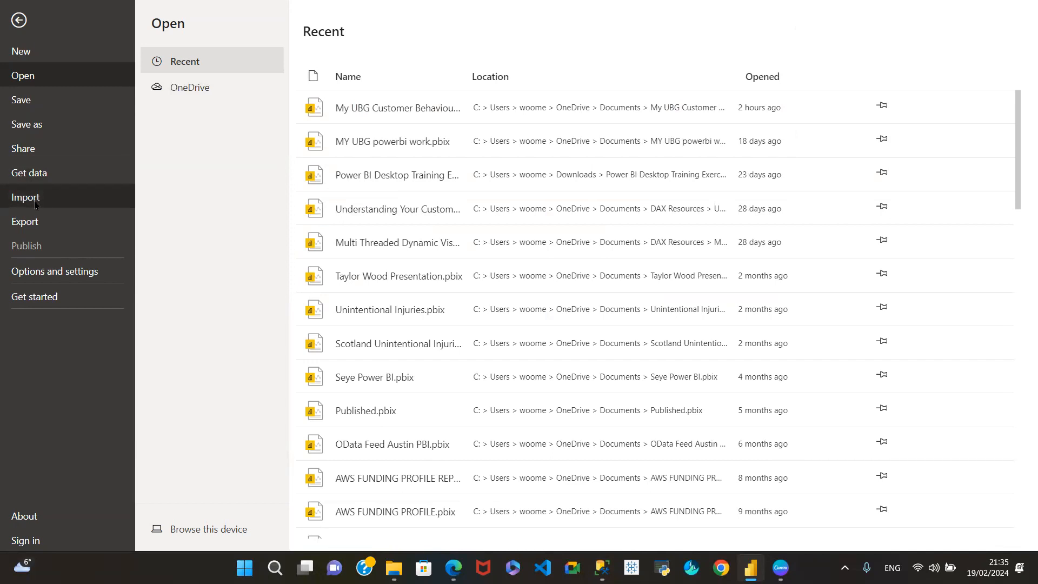
left_click(59, 273)
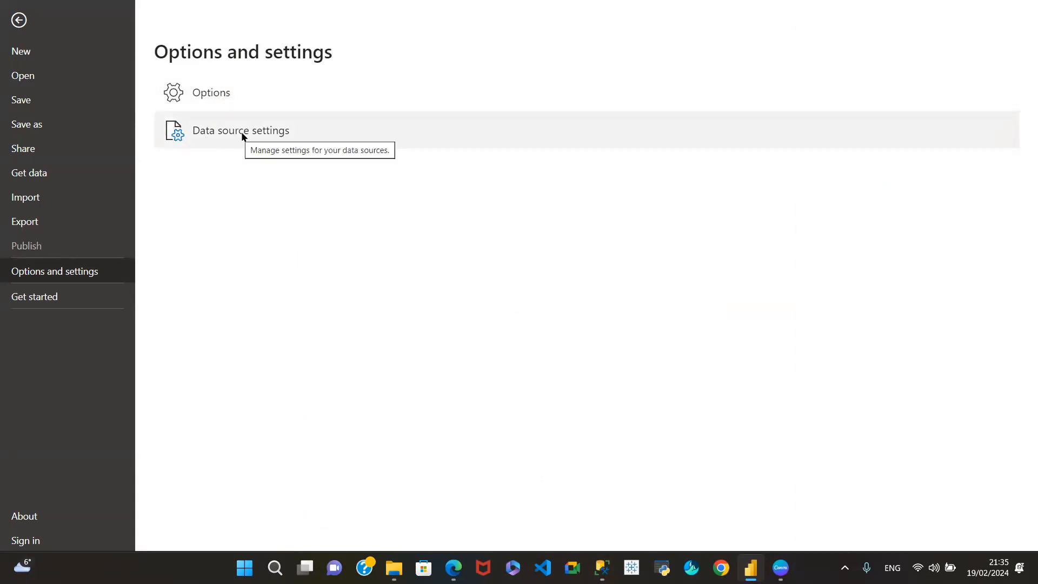
left_click(216, 91)
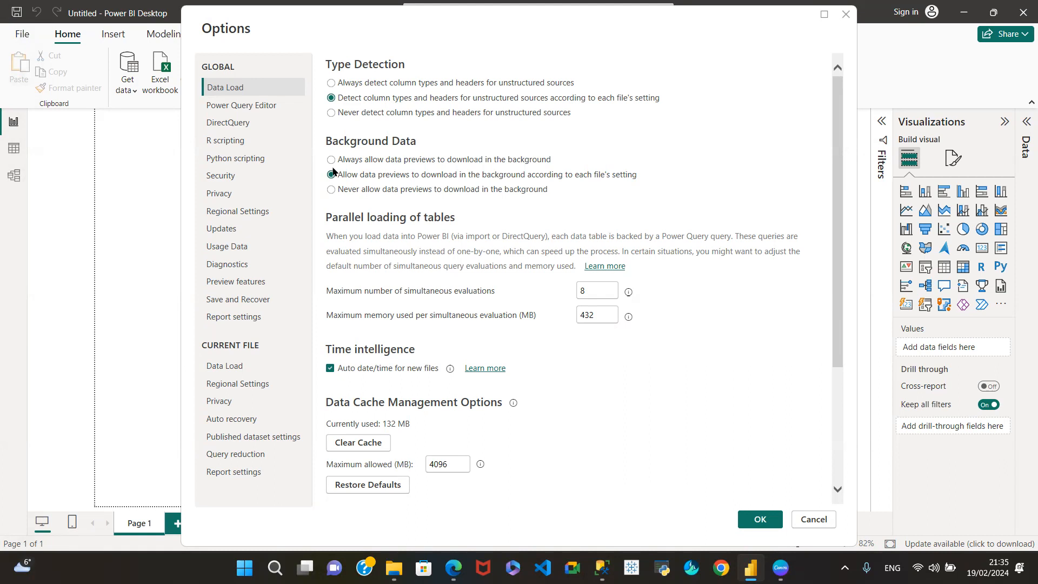
left_click(255, 286)
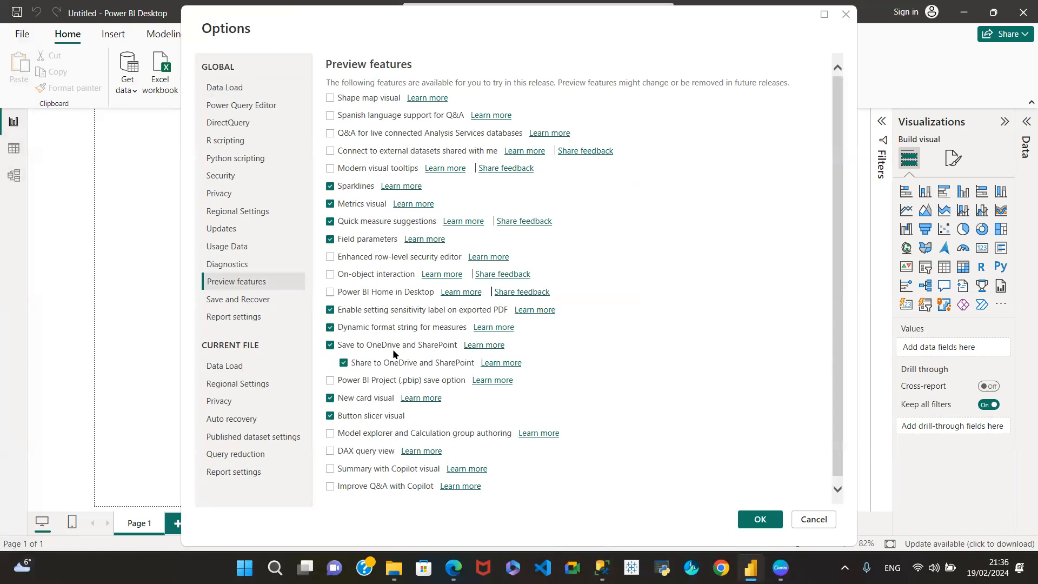
left_click(234, 370)
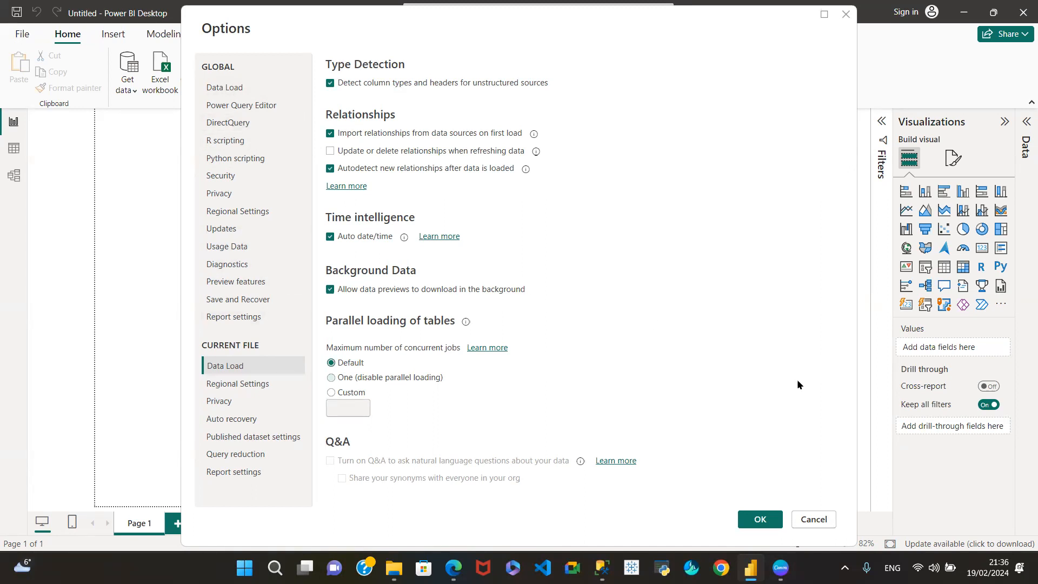
left_click(265, 107)
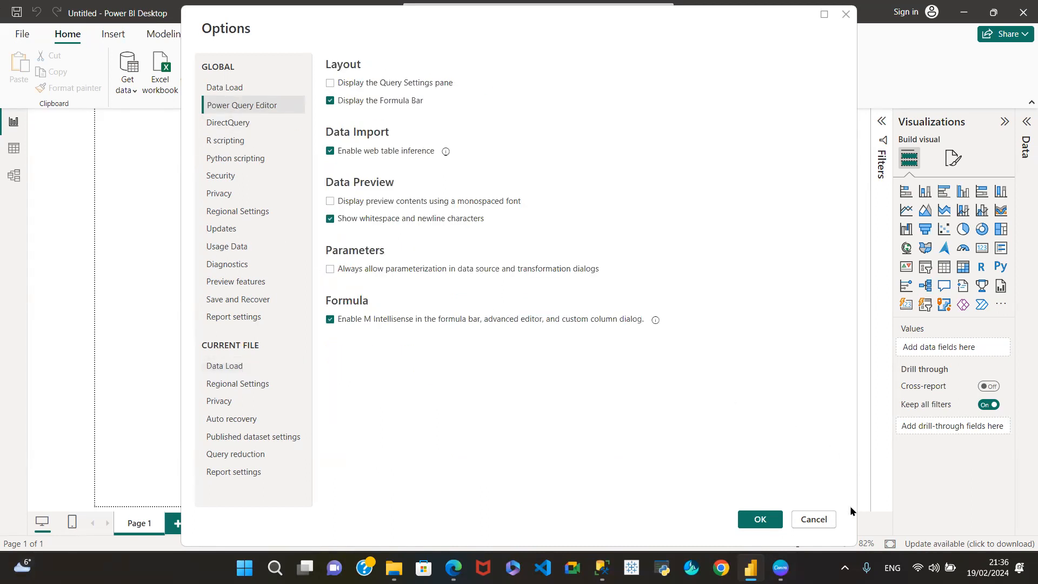
left_click(815, 520)
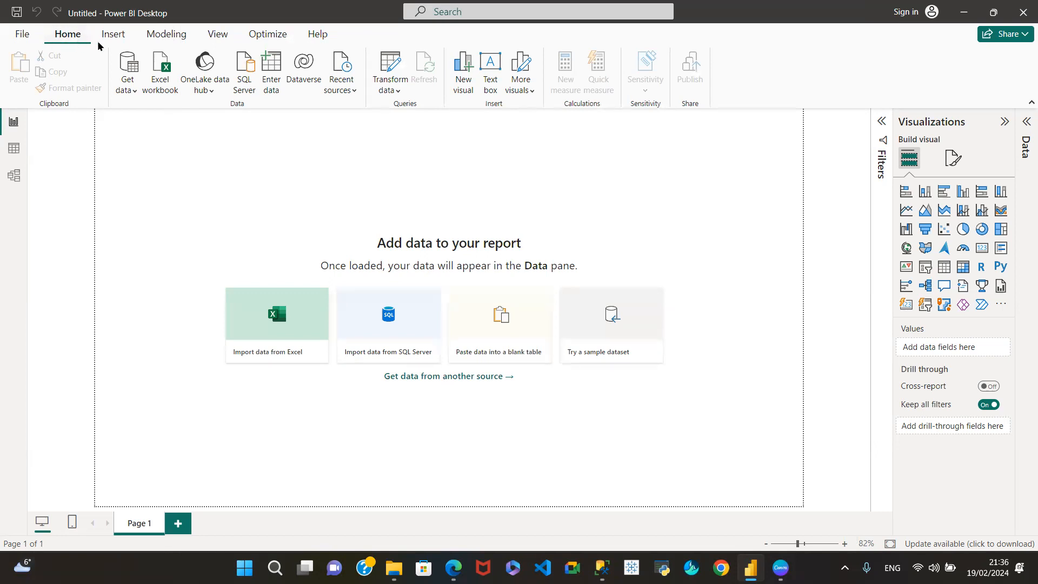
View the import dialogs for the Text/CSV and Web data sources, closing each without connecting
left_click(135, 93)
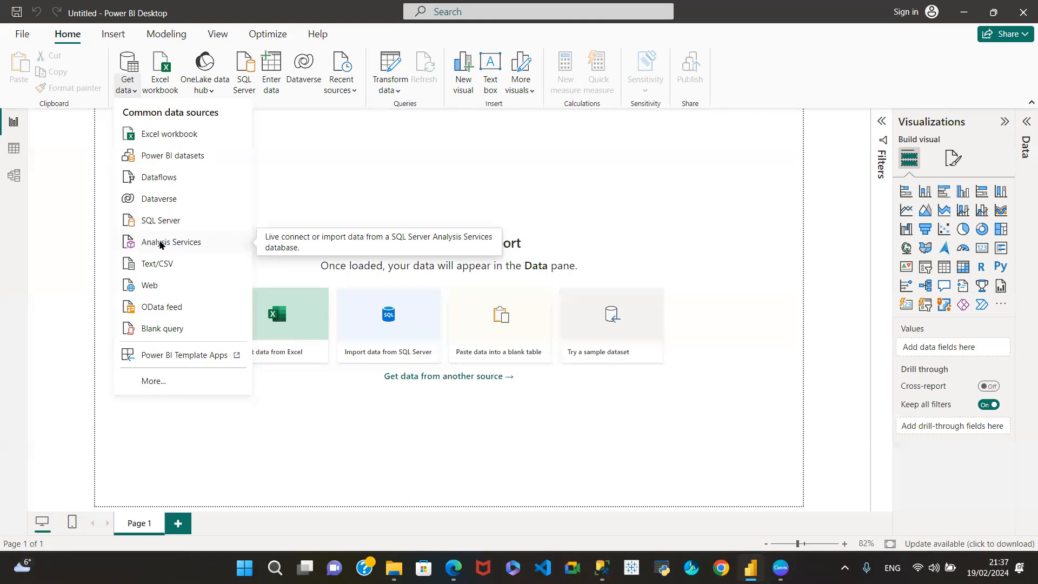
left_click(154, 262)
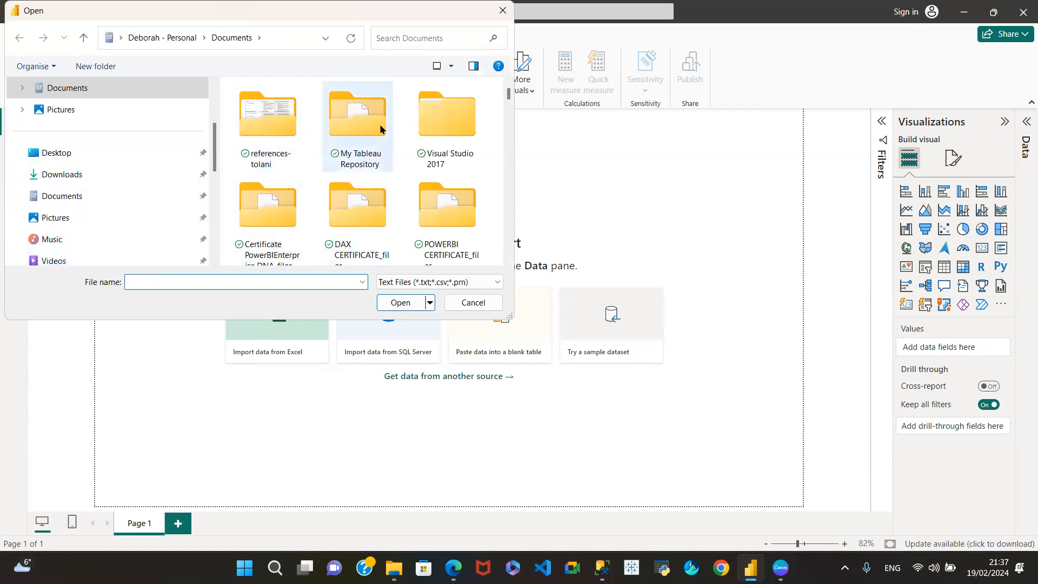
left_click(495, 9)
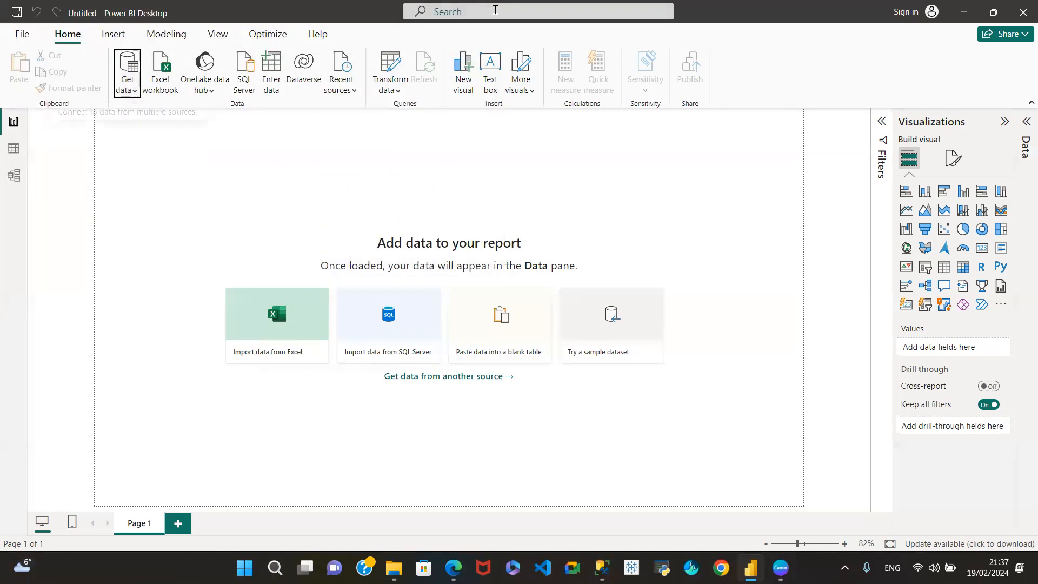
left_click(132, 93)
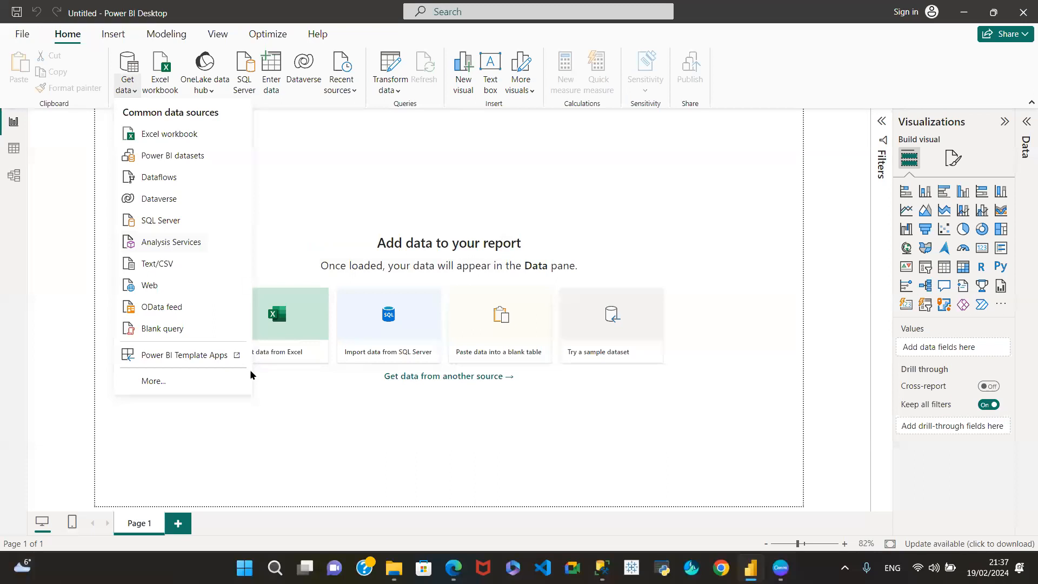
left_click(150, 285)
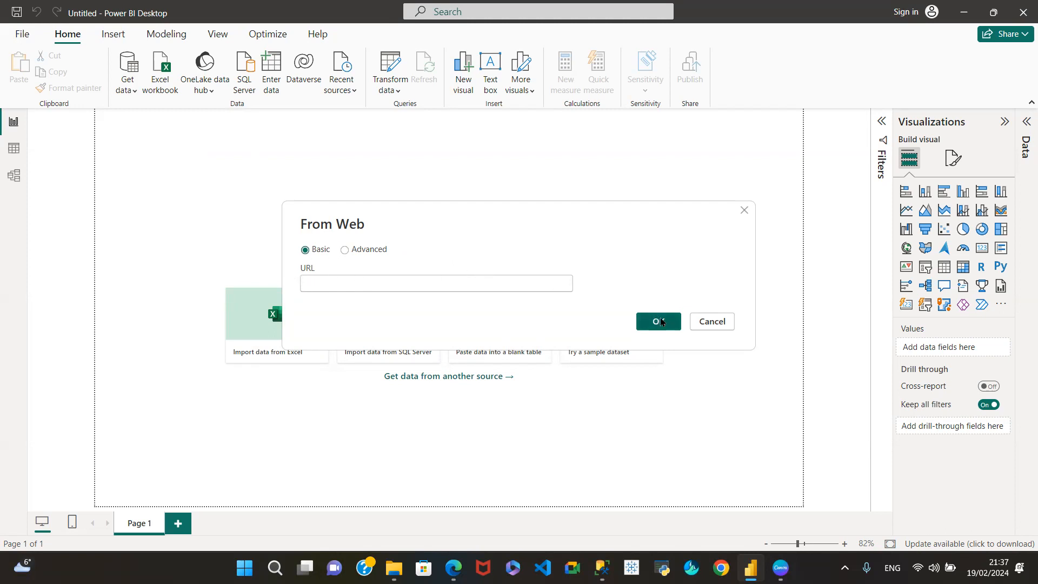
left_click(742, 212)
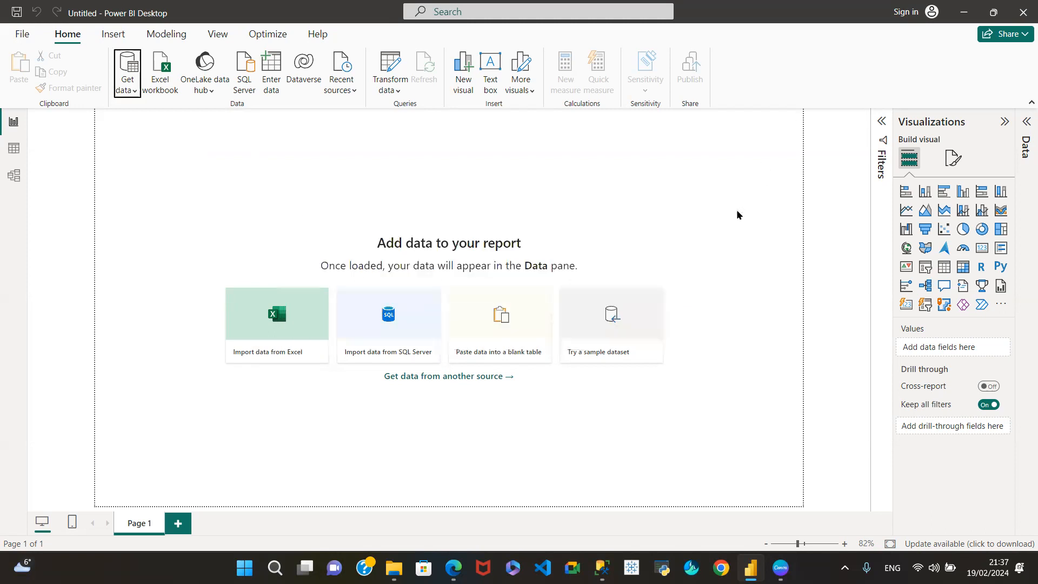
Look through the full list of available data connectors and close it without connecting
left_click(140, 92)
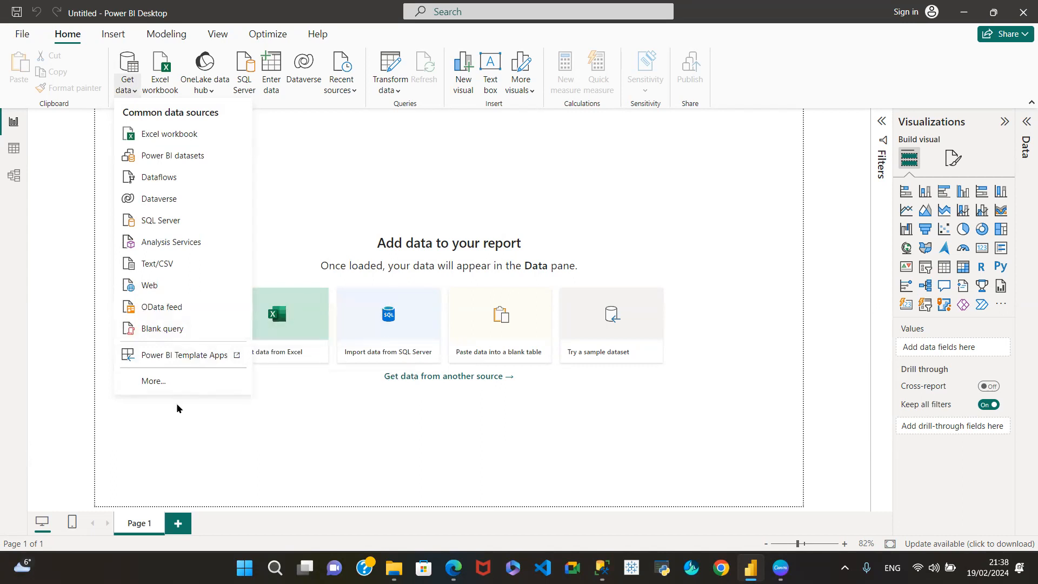
left_click(168, 383)
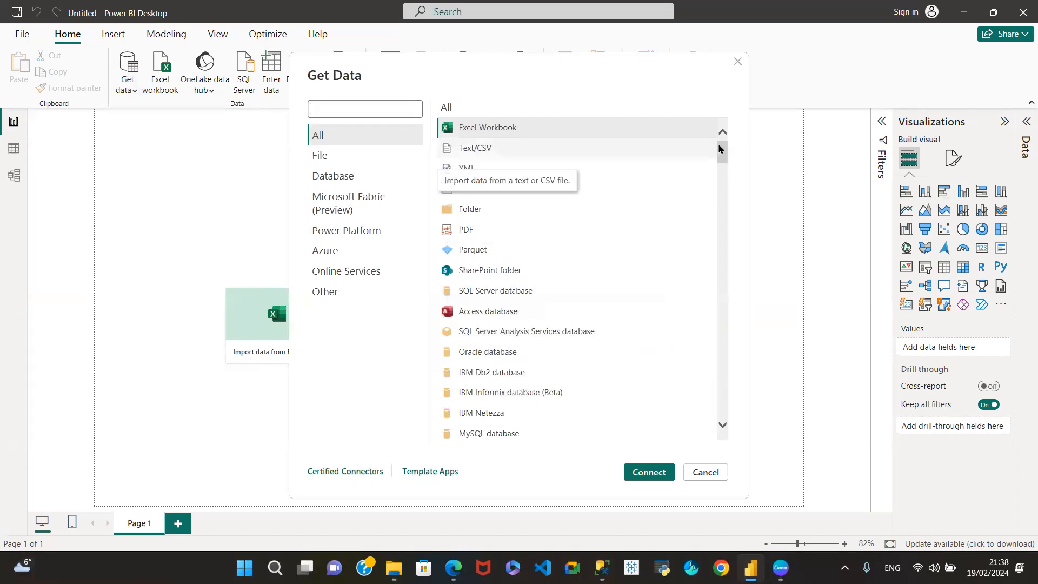
left_click_drag(723, 150, 725, 94)
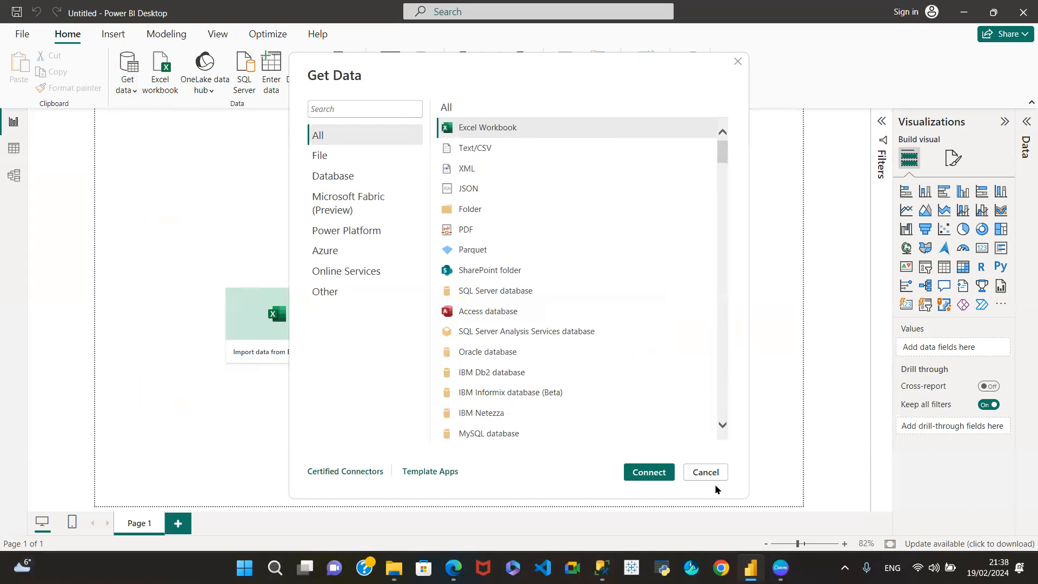
left_click(709, 472)
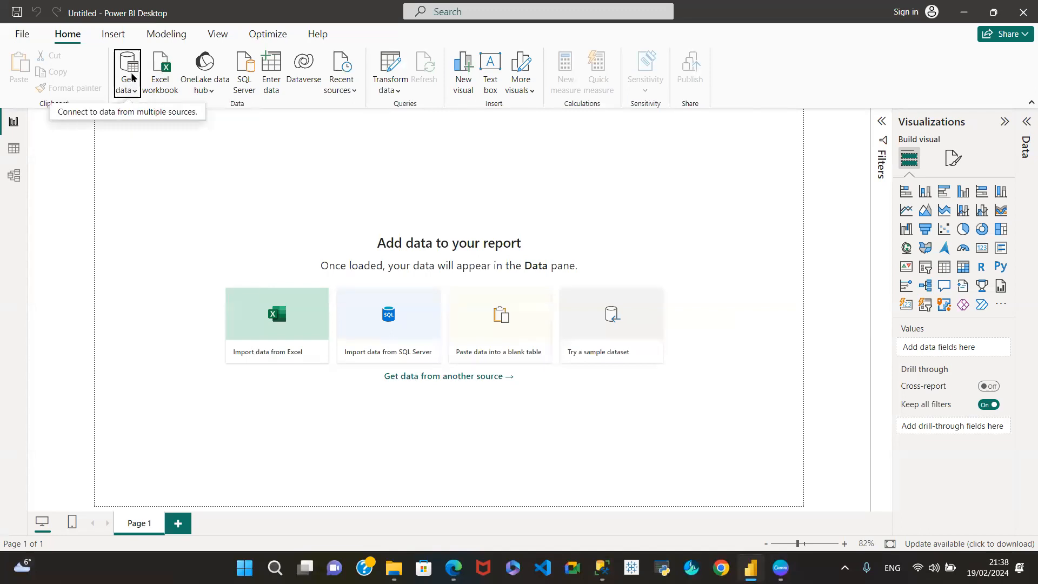
View the Excel workbook file picker without importing a file, and look at the OneLake data hub sources
left_click(162, 82)
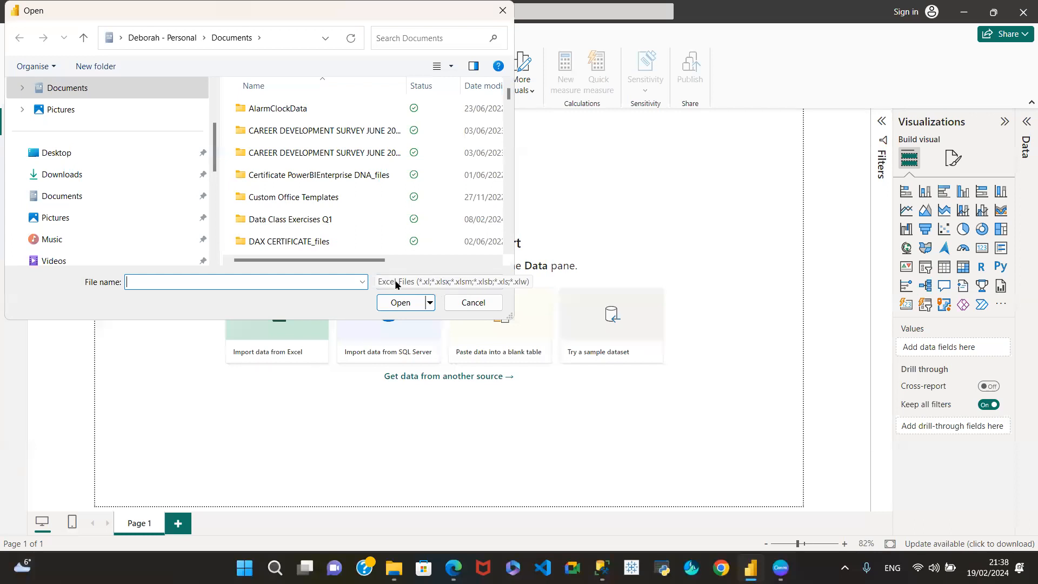
left_click(484, 302)
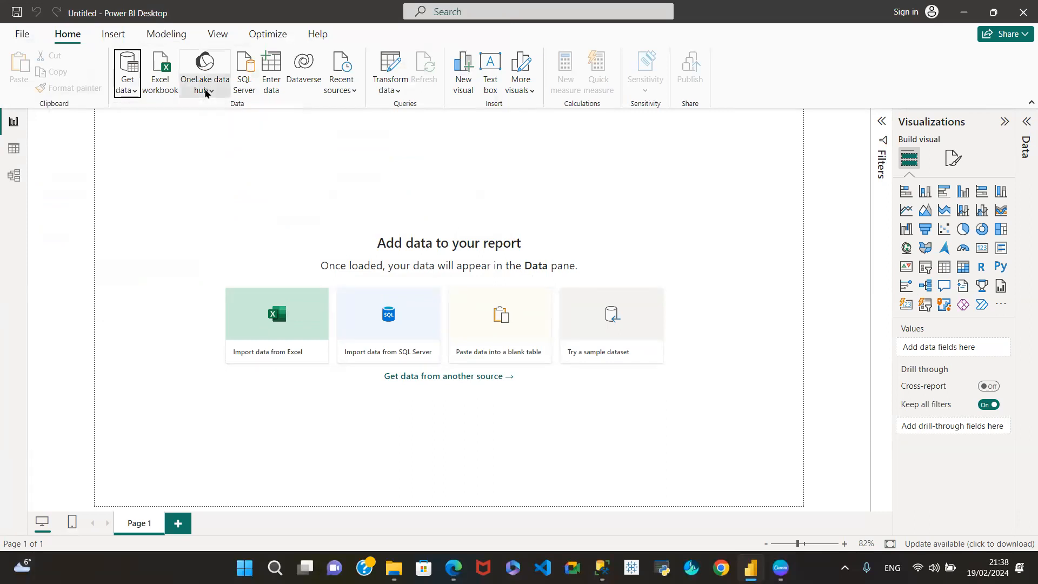
left_click(206, 94)
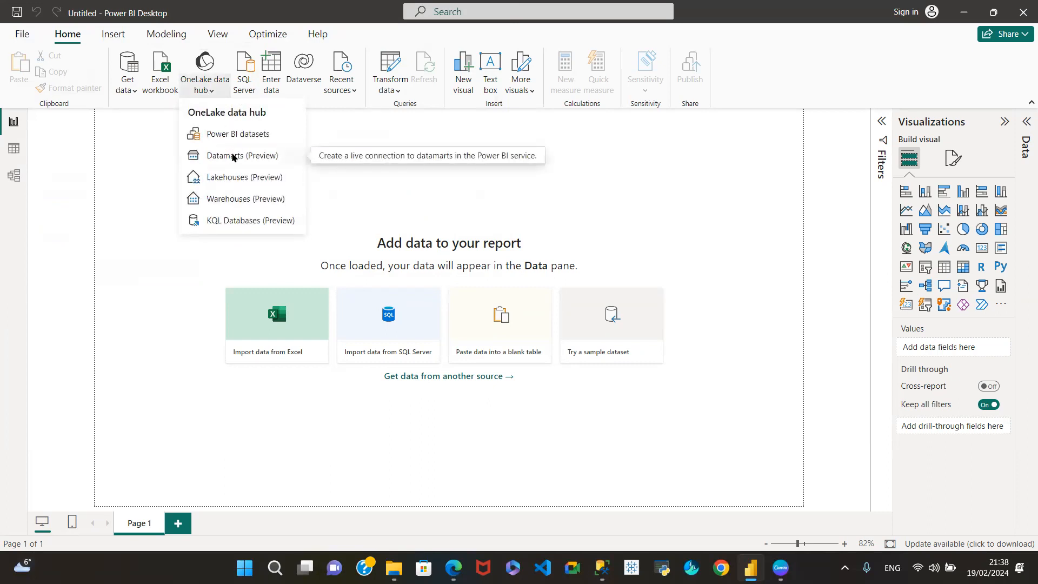
Connect to the SQL Server SISONILAAKAYE in Import mode, leaving the database name and SQL statement empty
left_click(247, 67)
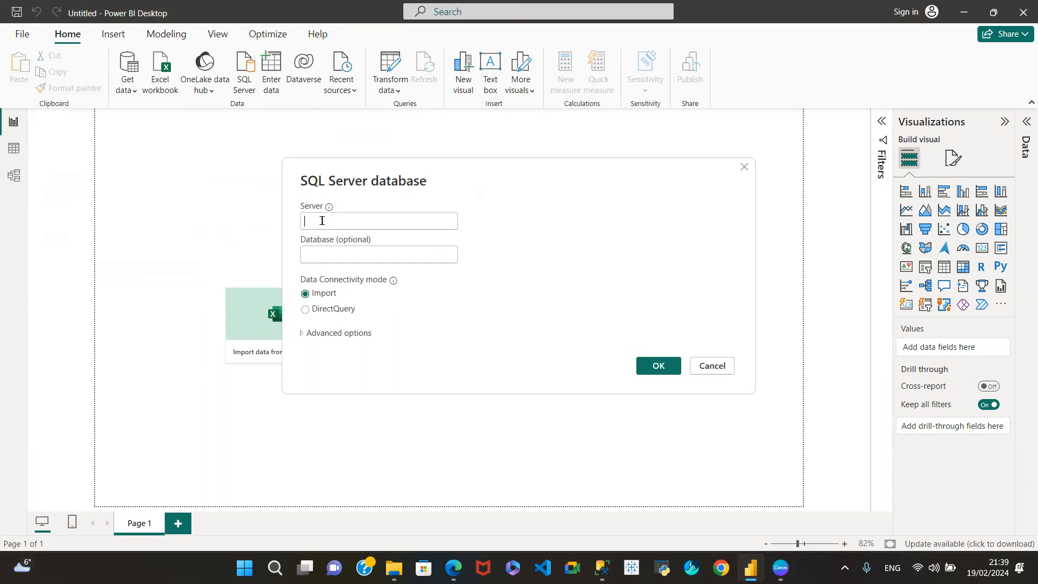
left_click(322, 220)
type("SIS")
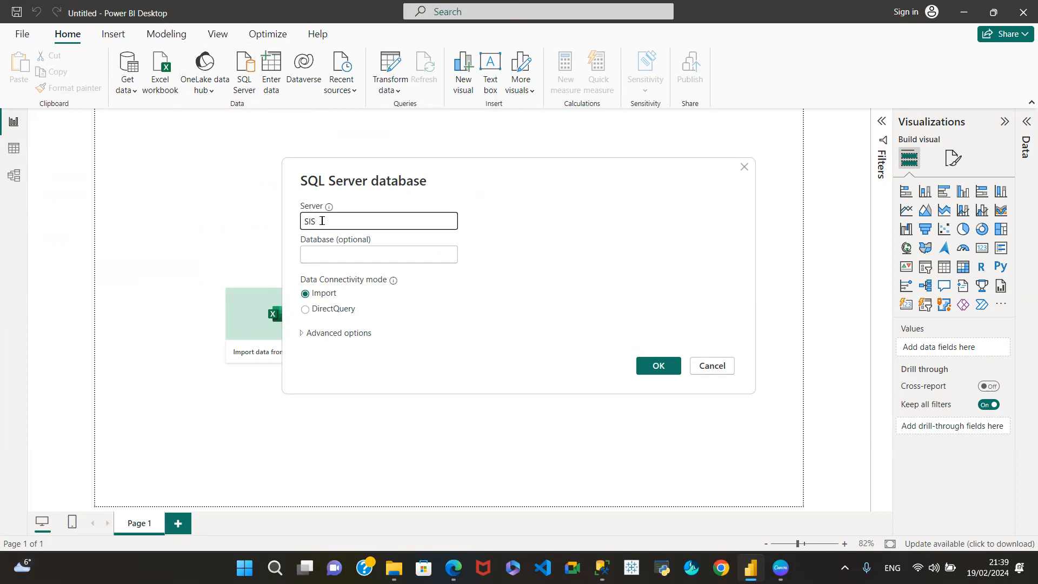
type("QNILAAKAYE")
left_click(300, 334)
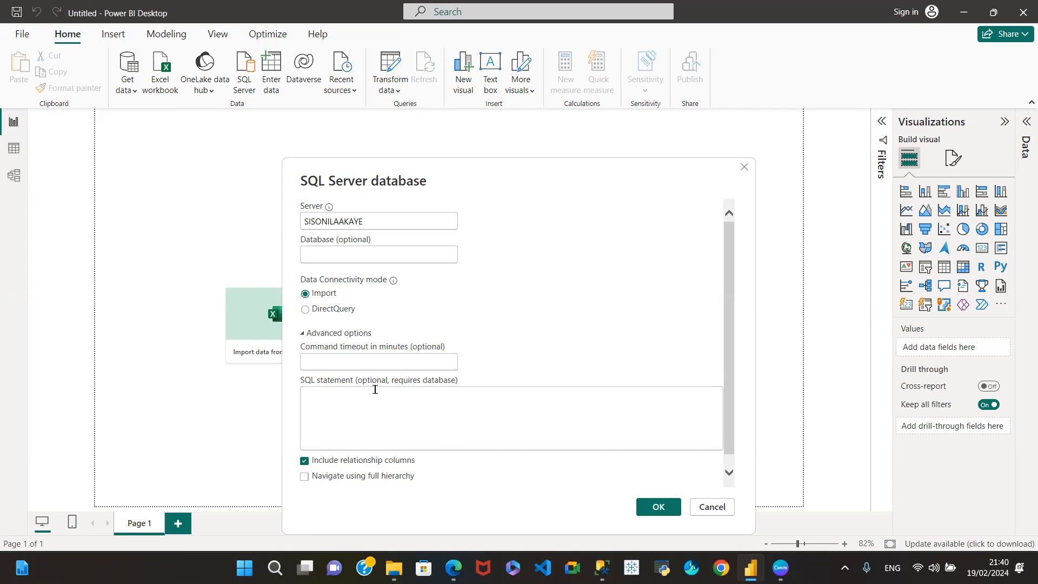
left_click(313, 400)
left_click(661, 511)
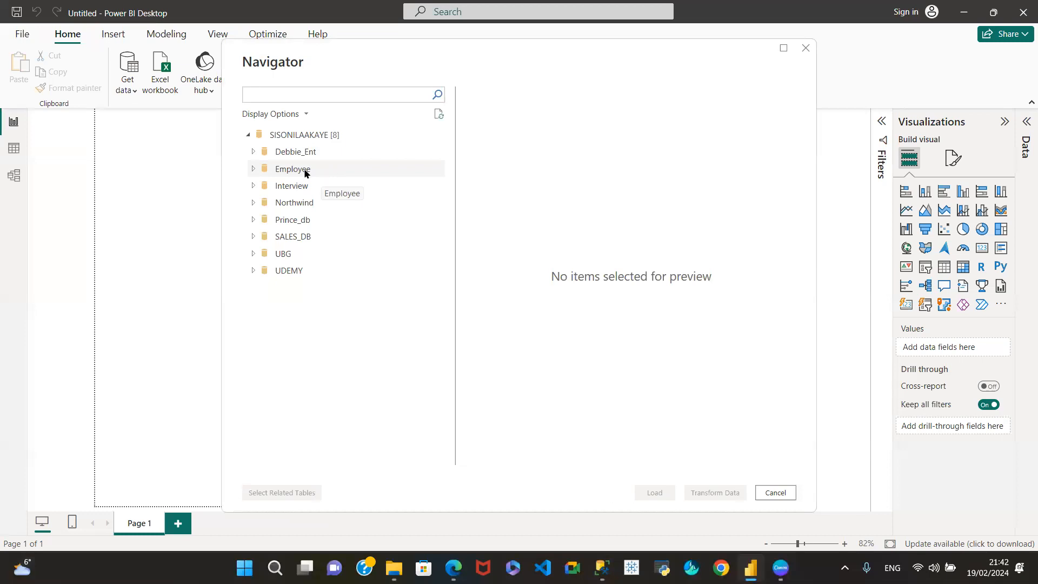
Preview the '2018 Sales$' table of the Debbie_Ent database across its columns and select it for import
left_click(253, 153)
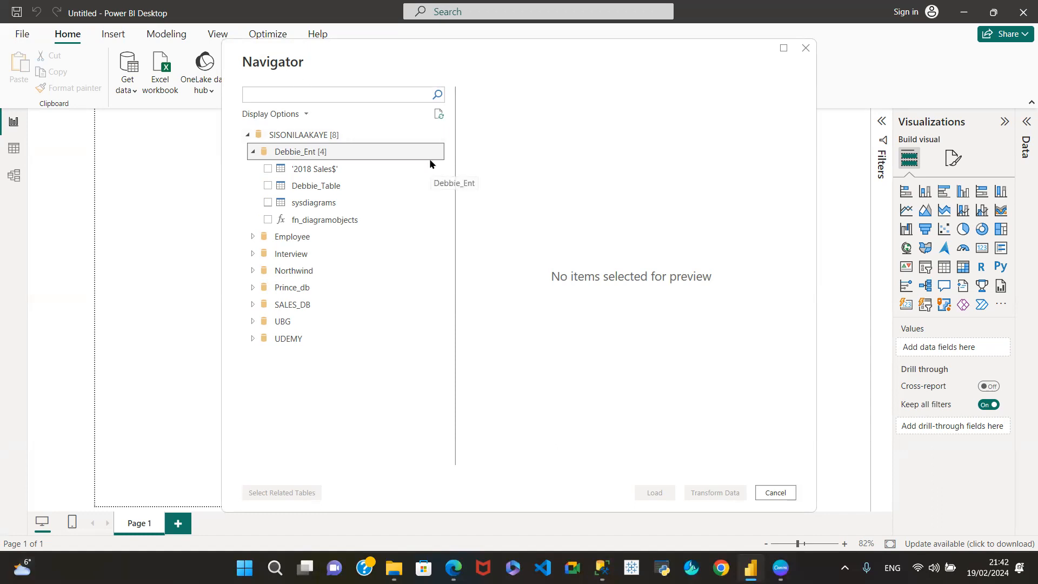
left_click(316, 170)
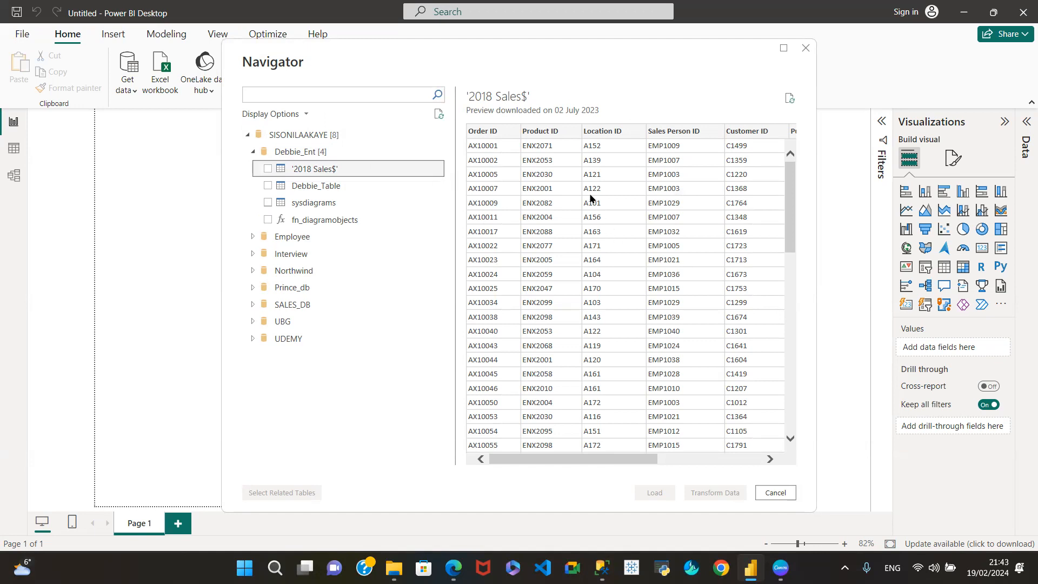
left_click(771, 460)
left_click(770, 459)
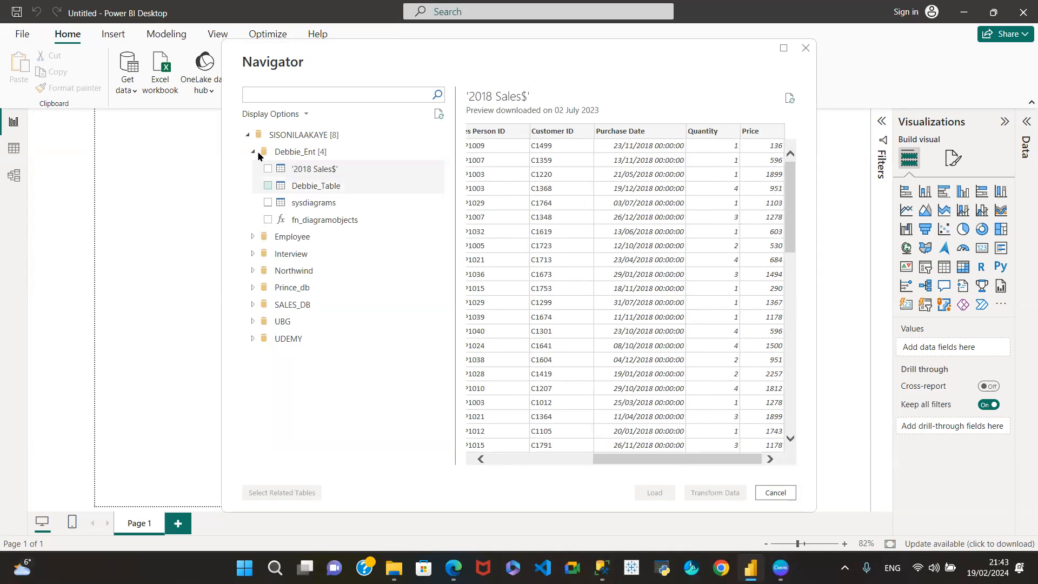
left_click(268, 168)
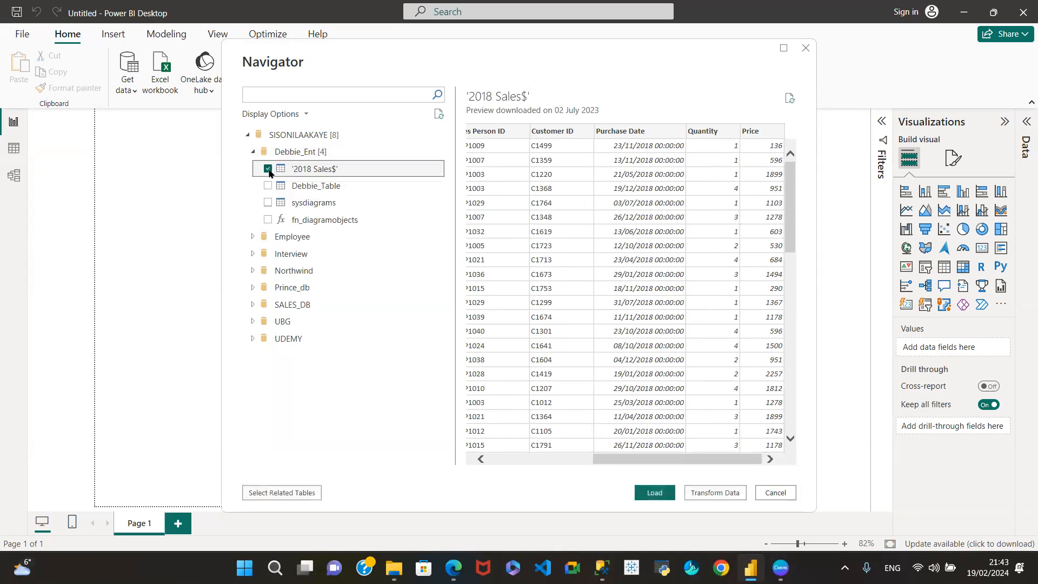
Preview Debbie_Table, add it to the import selection and send both tables to Power Query Editor for transformation
left_click(307, 187)
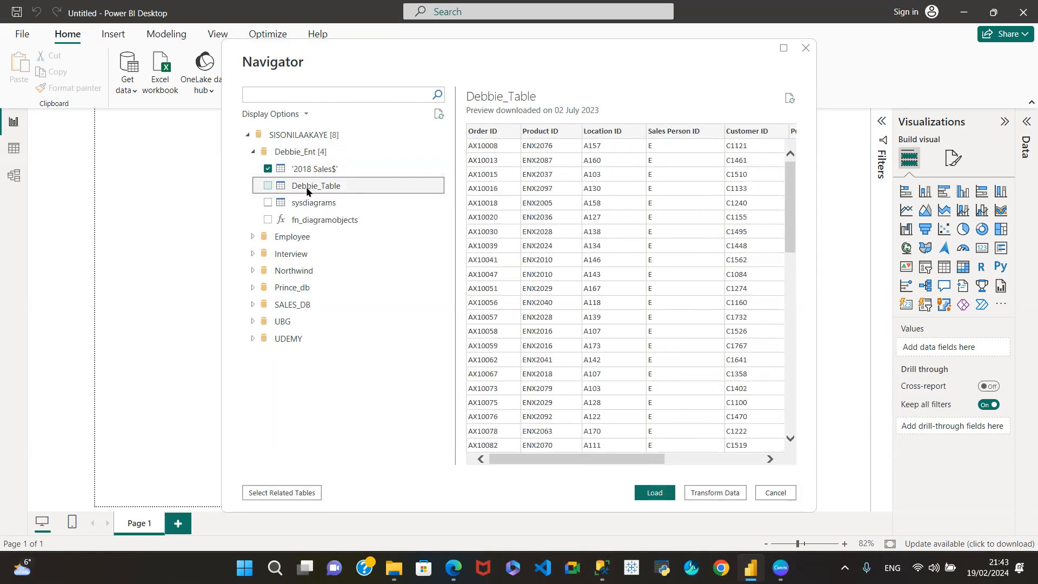
left_click(267, 186)
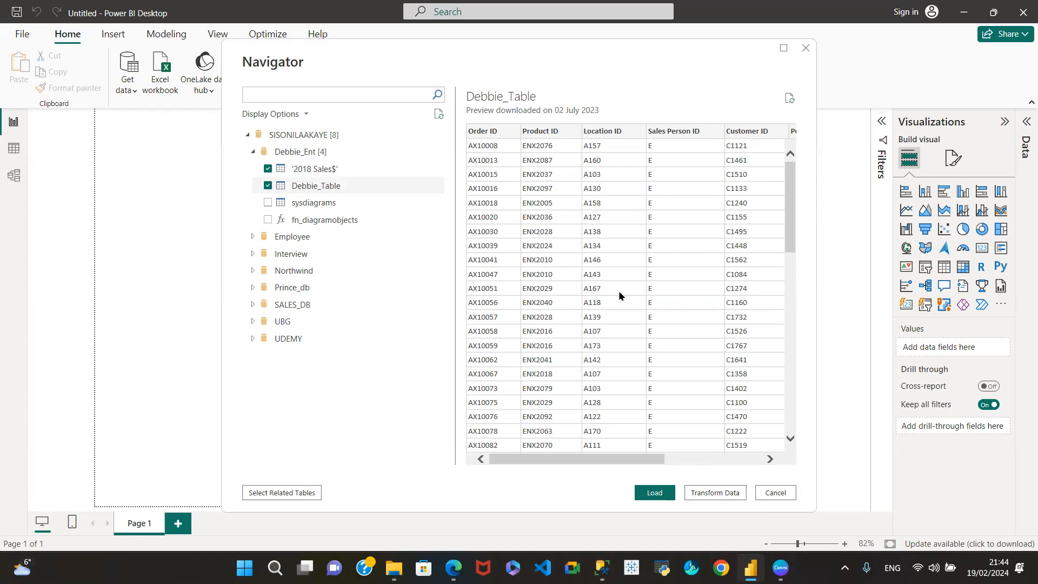
left_click(768, 459)
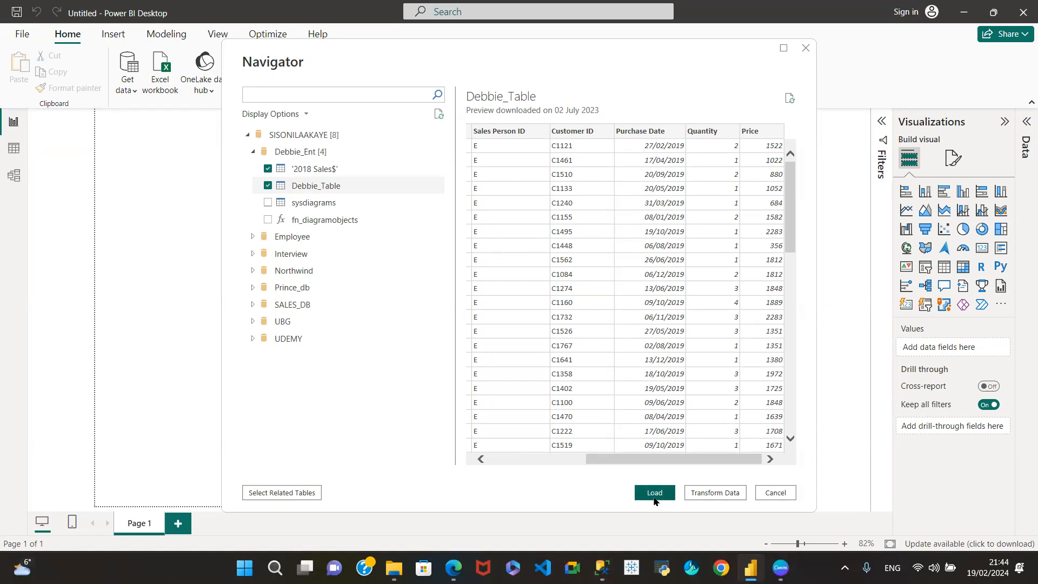
left_click(719, 493)
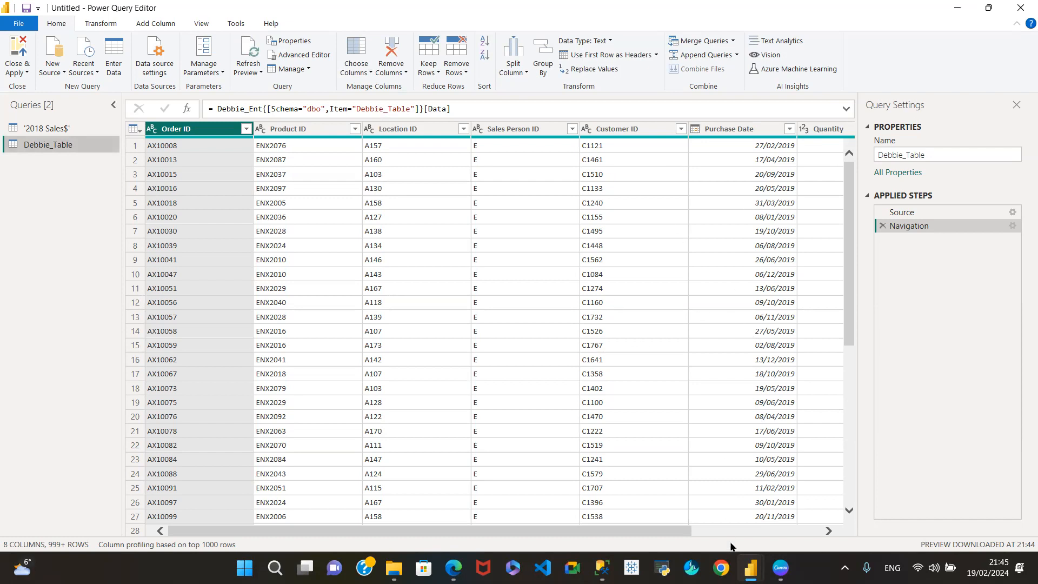
mouse_move(750, 568)
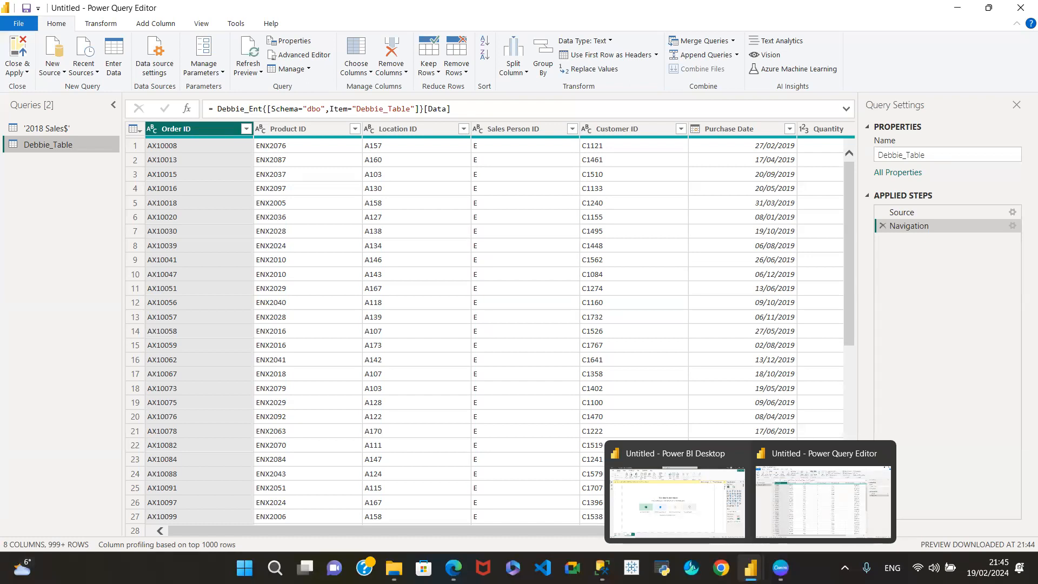
View the report window, return to Power Query Editor and examine the Purchase Date filter values of '2018 Sales$' without applying a filter
left_click(672, 506)
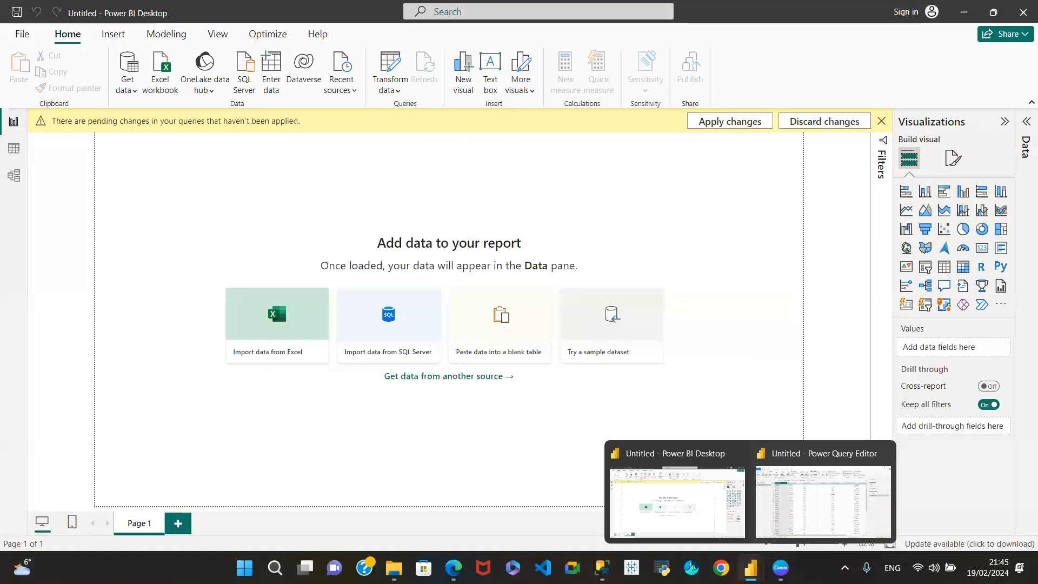
left_click(786, 504)
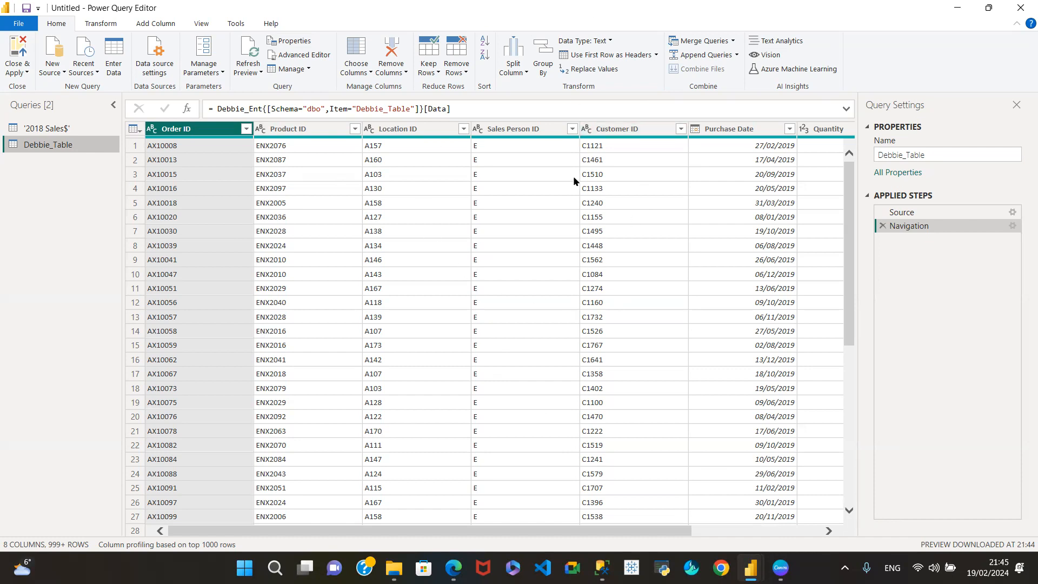
left_click(67, 130)
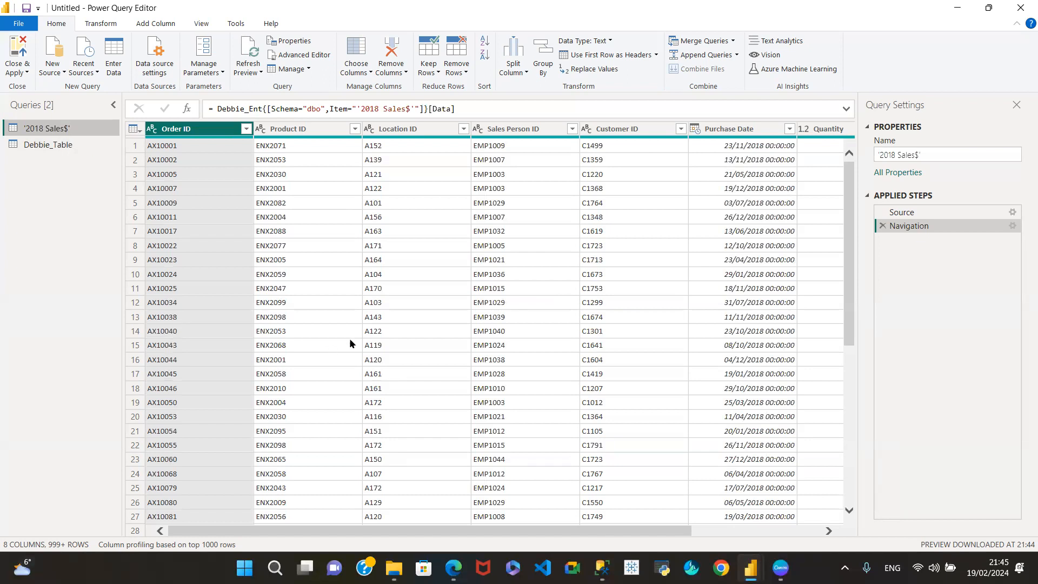
left_click(828, 532)
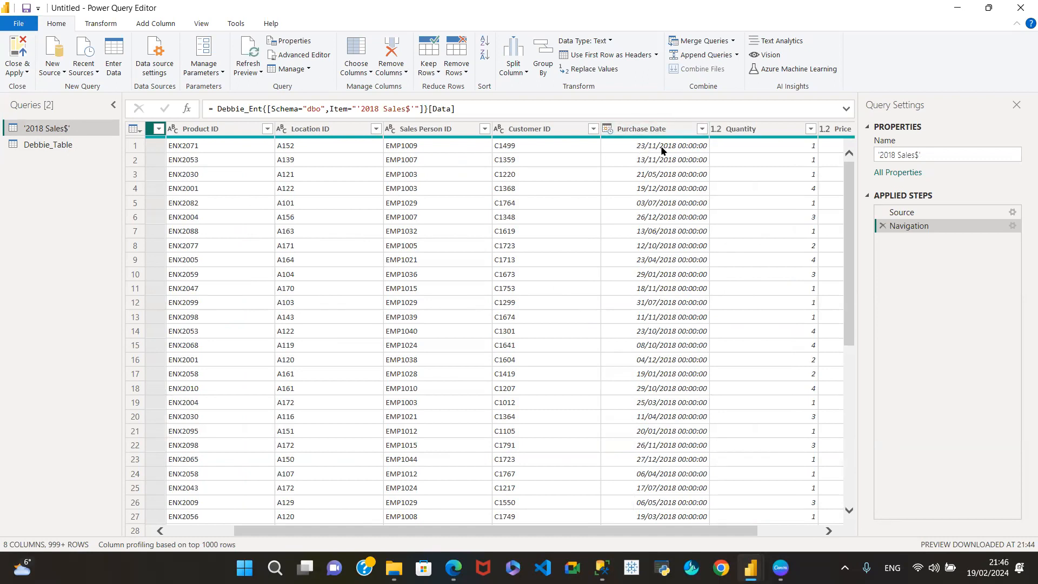
left_click(701, 130)
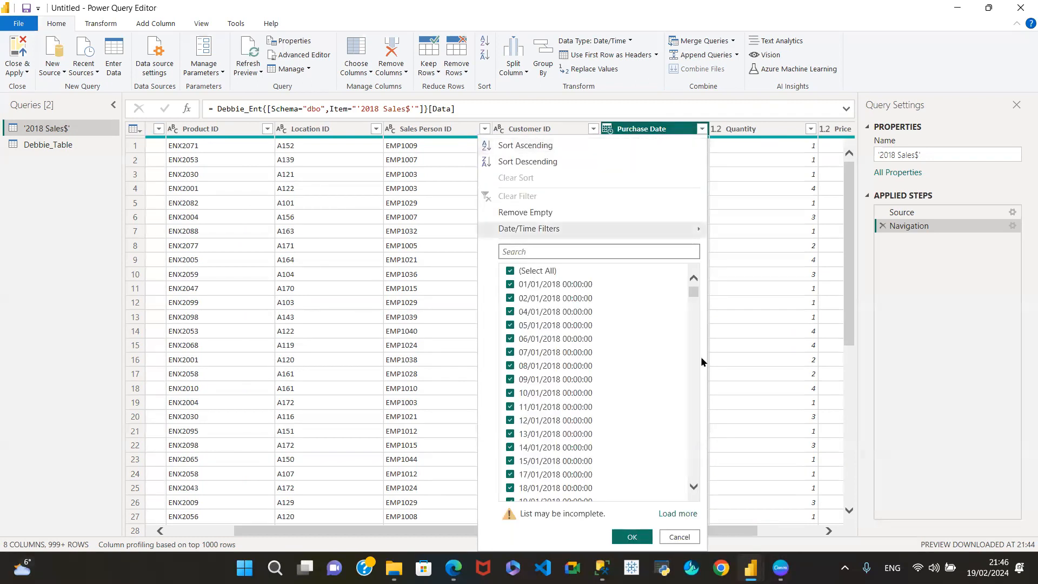
scroll(695, 468, "down", 12)
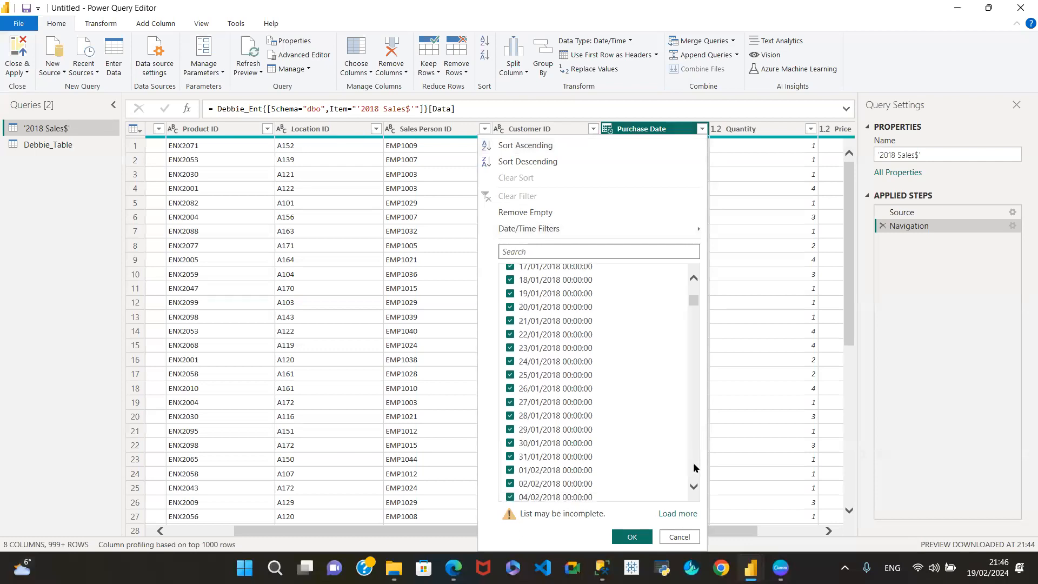
scroll(695, 468, "down", 16)
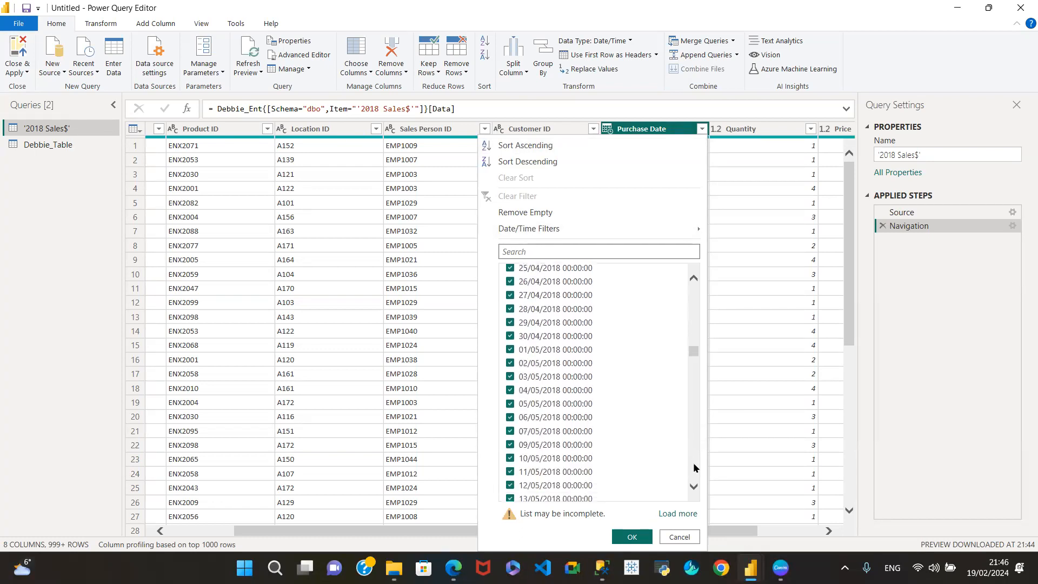
left_click(682, 536)
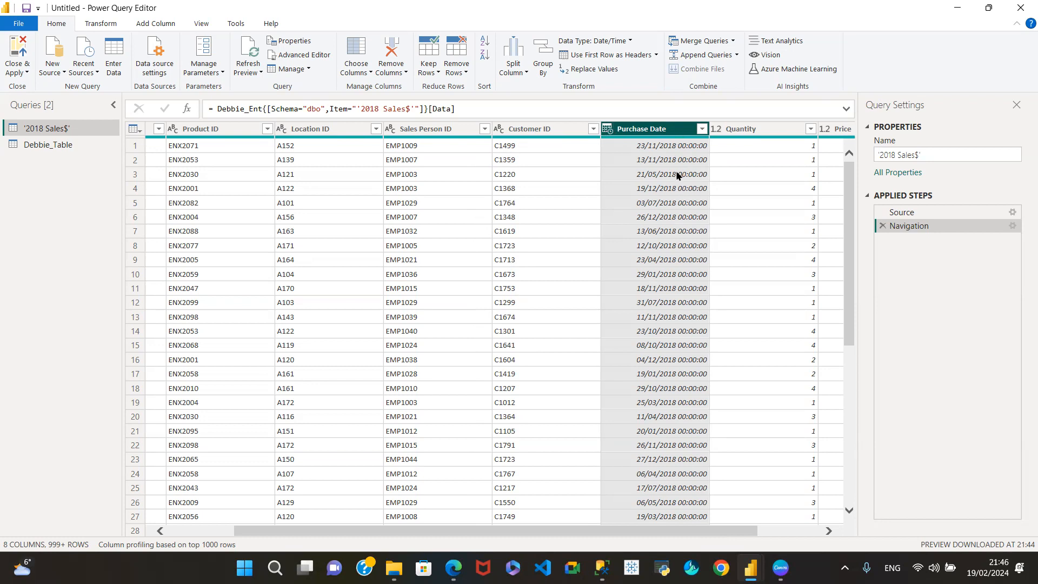
Check the data type choices for the ID columns of '2018 Sales$' and change Purchase Date to the Date type
left_click(606, 130)
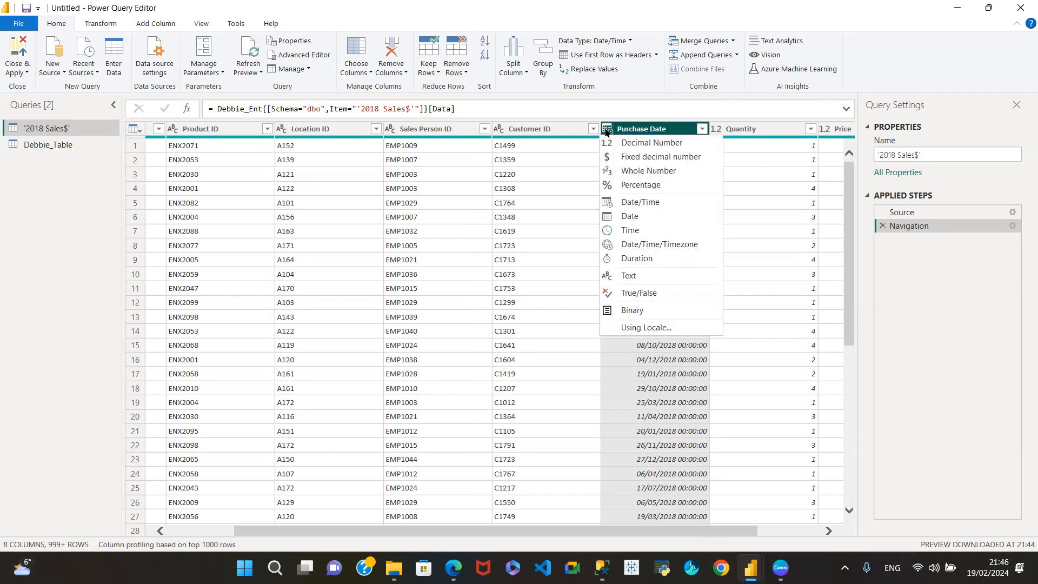
left_click(498, 130)
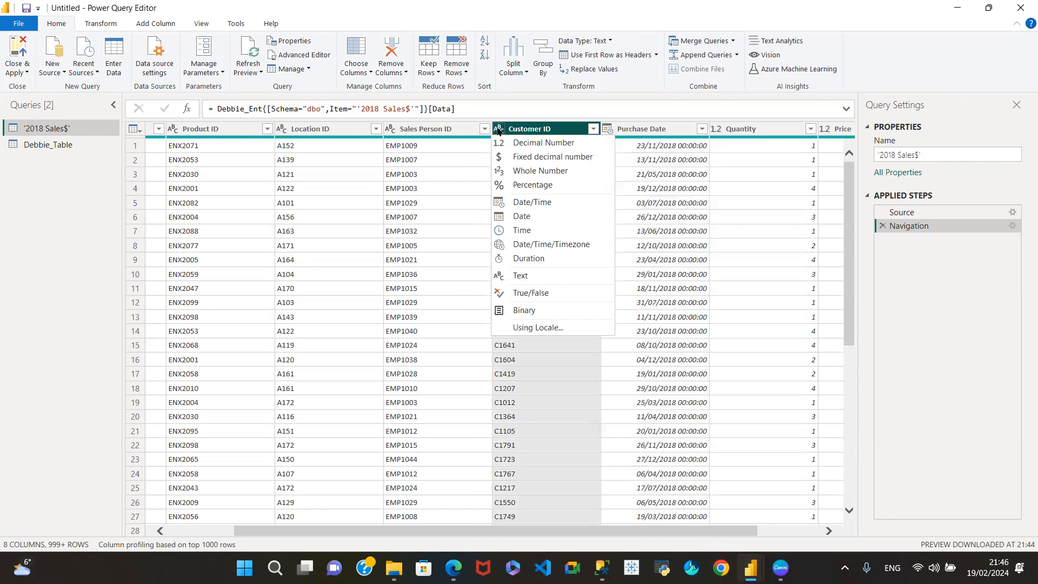
left_click(384, 128)
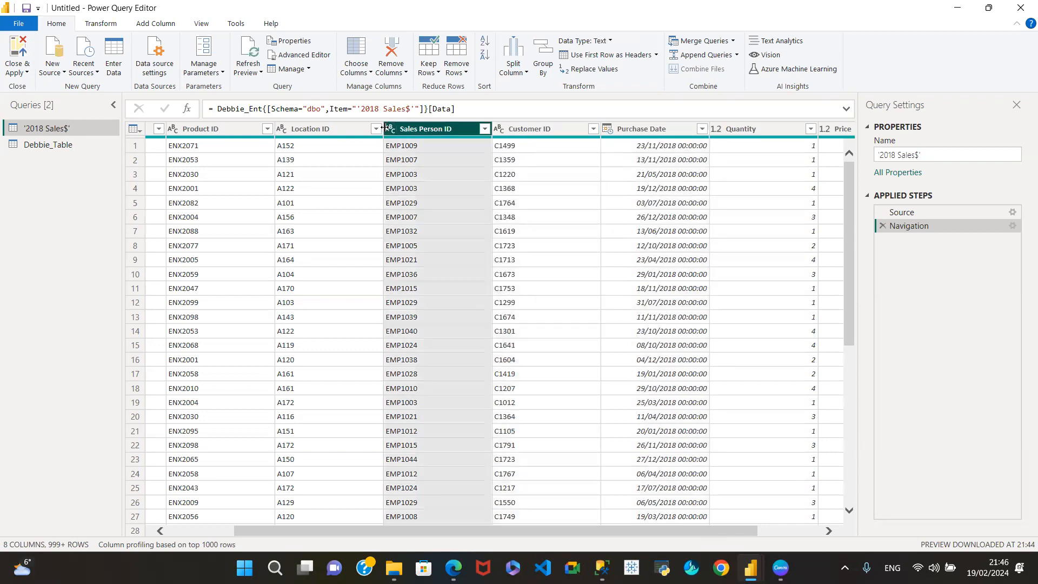
left_click(607, 130)
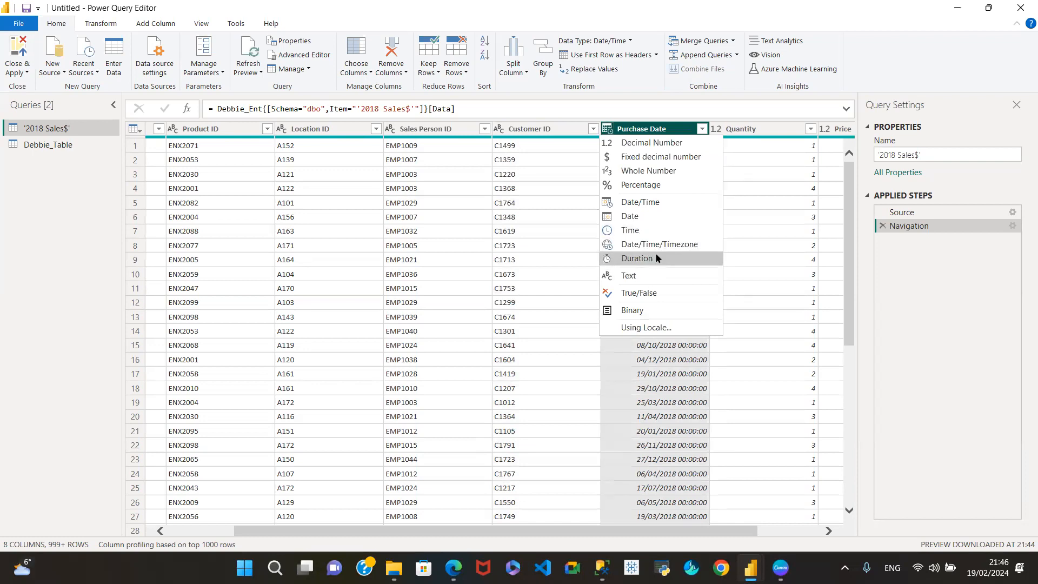
left_click(643, 217)
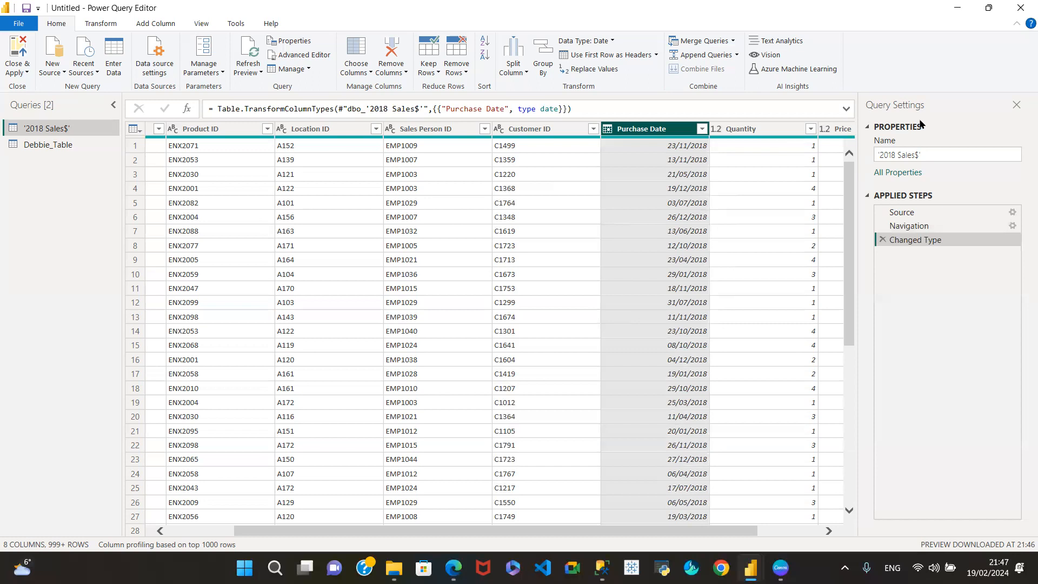
Review the Source, Navigation and Changed Type steps of '2018 Sales$', including the source's advanced SQL Server options, without changing anything
left_click(914, 154)
left_click(954, 209)
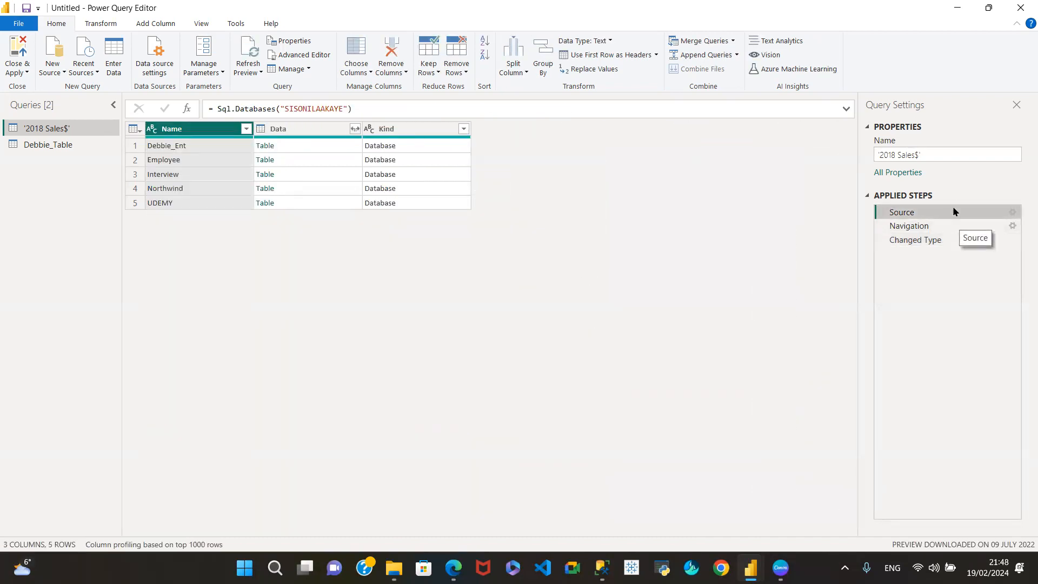
left_click(1013, 213)
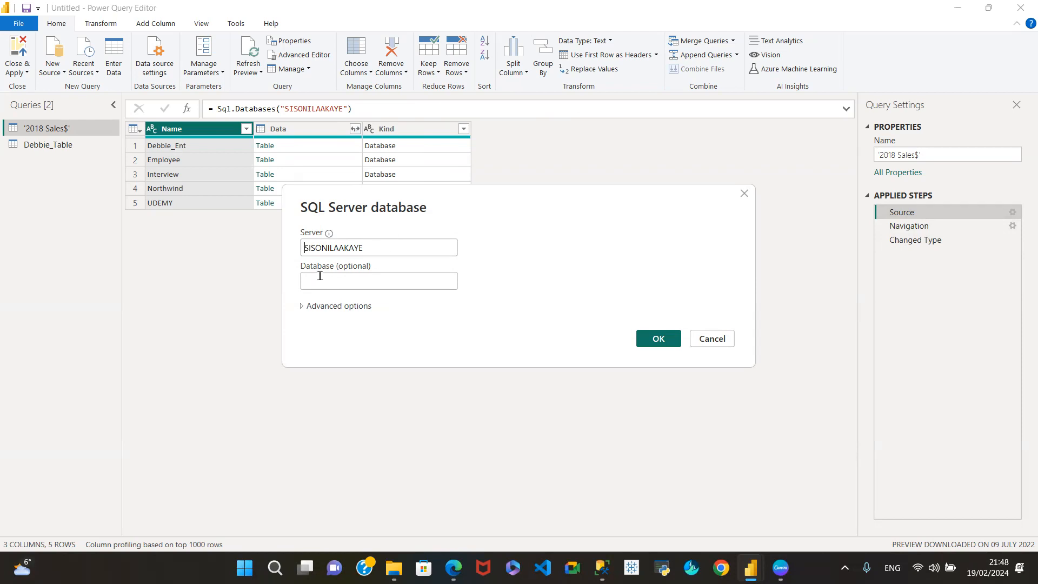
left_click(302, 309)
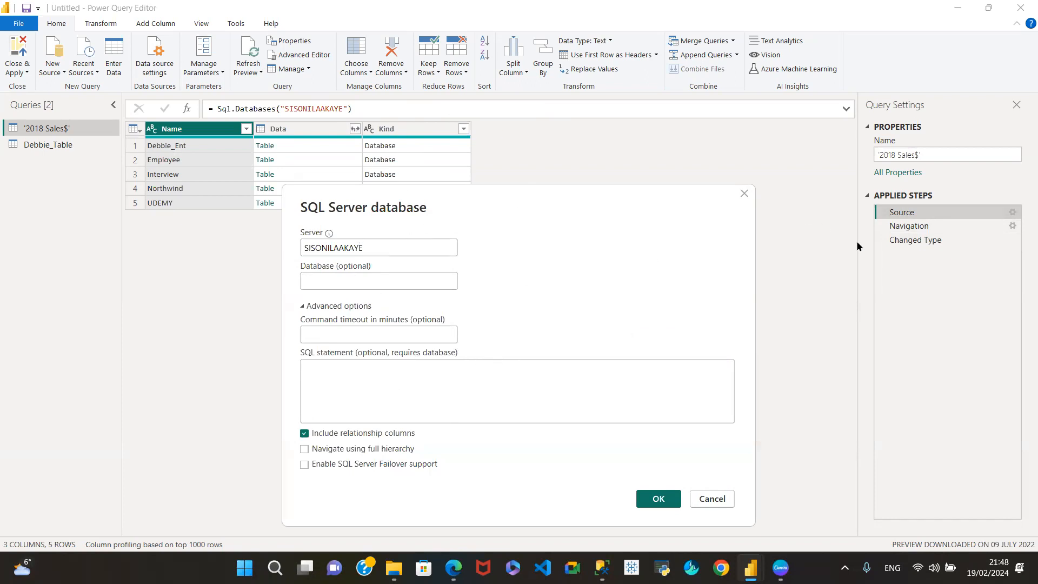
left_click(712, 499)
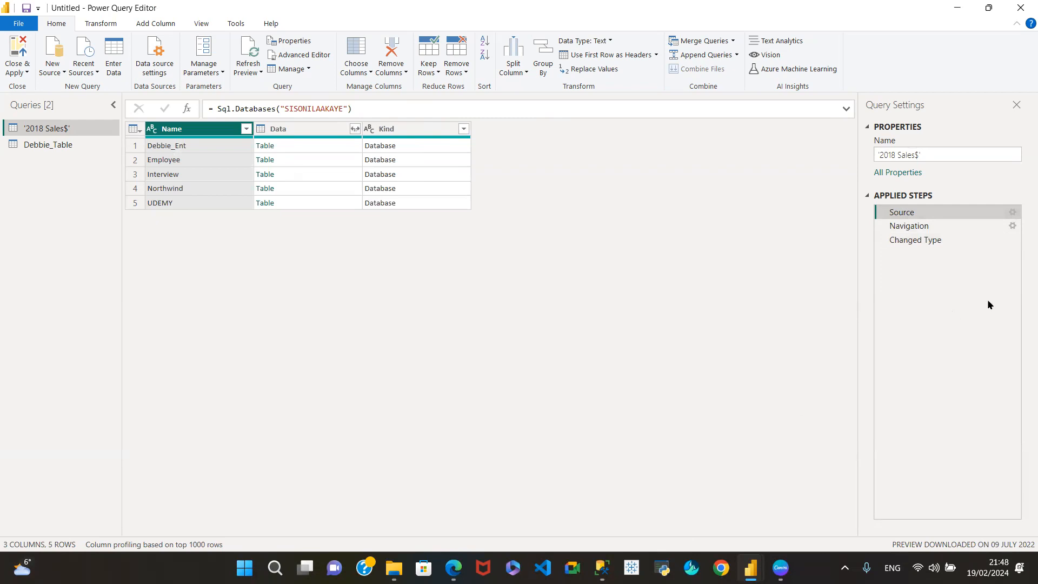
left_click(983, 226)
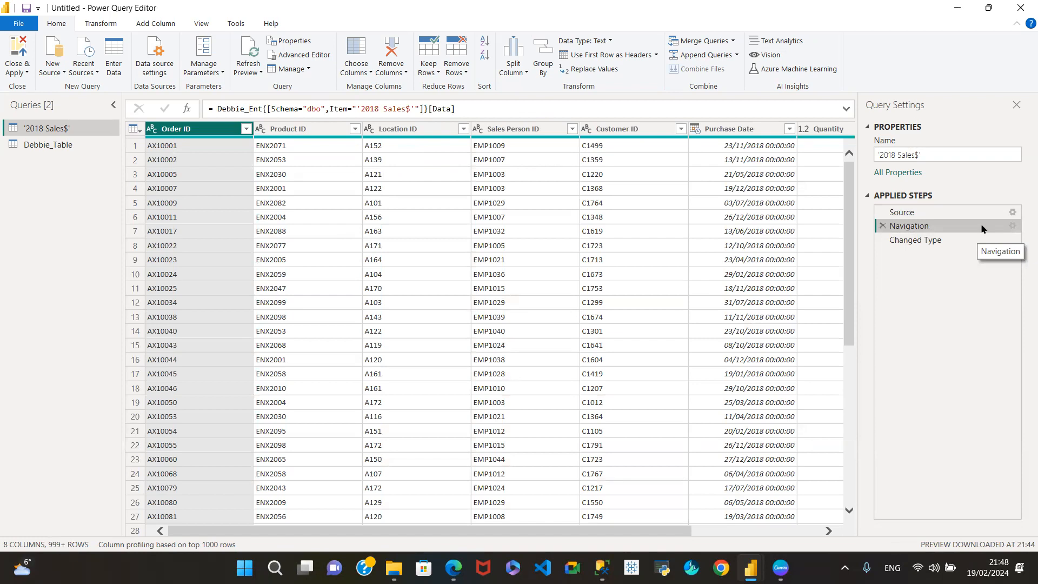
left_click(955, 241)
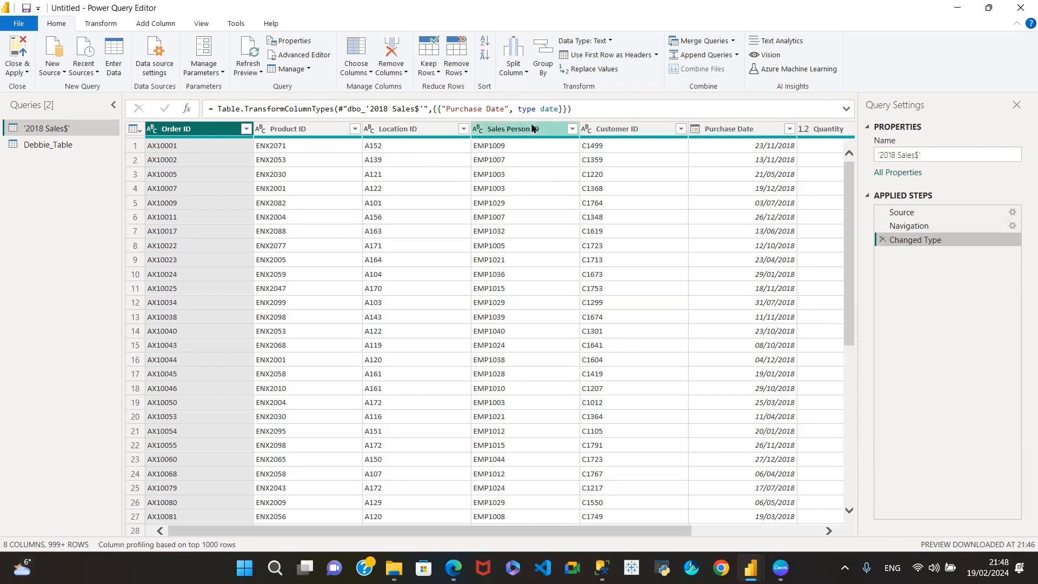
Rename the '2018 Sales$' query to 2018 Sales, without the quotes and dollar sign
double_click(57, 128)
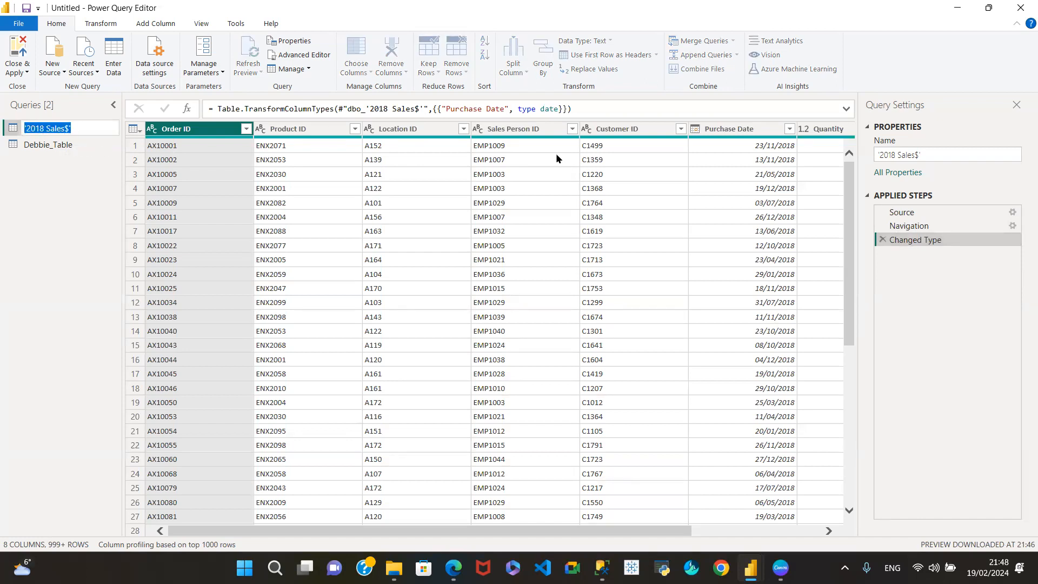
left_click(937, 154)
left_click(922, 155)
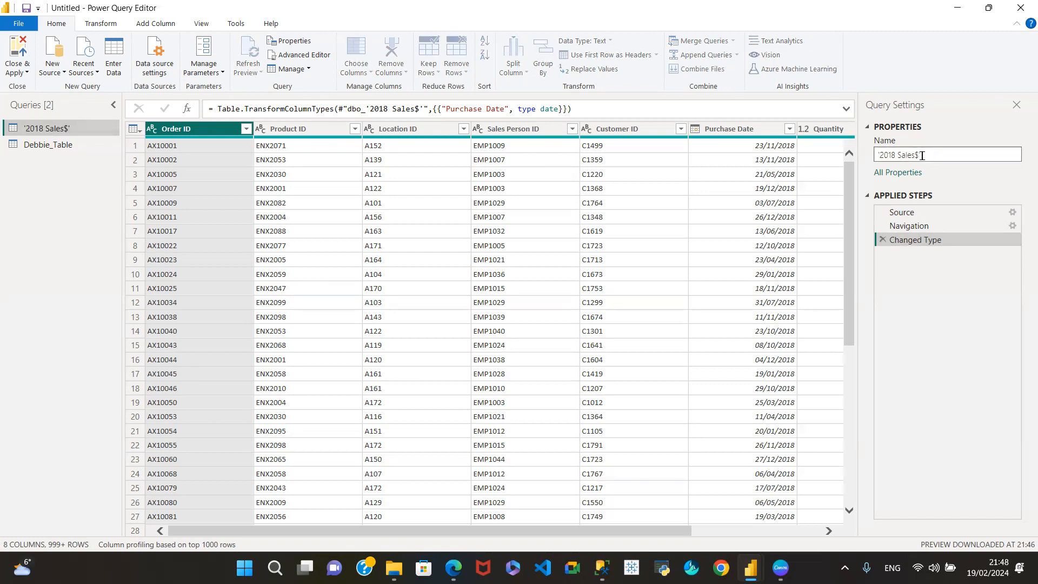
key("BackSpace")
key("Home")
key("Delete")
key("Return")
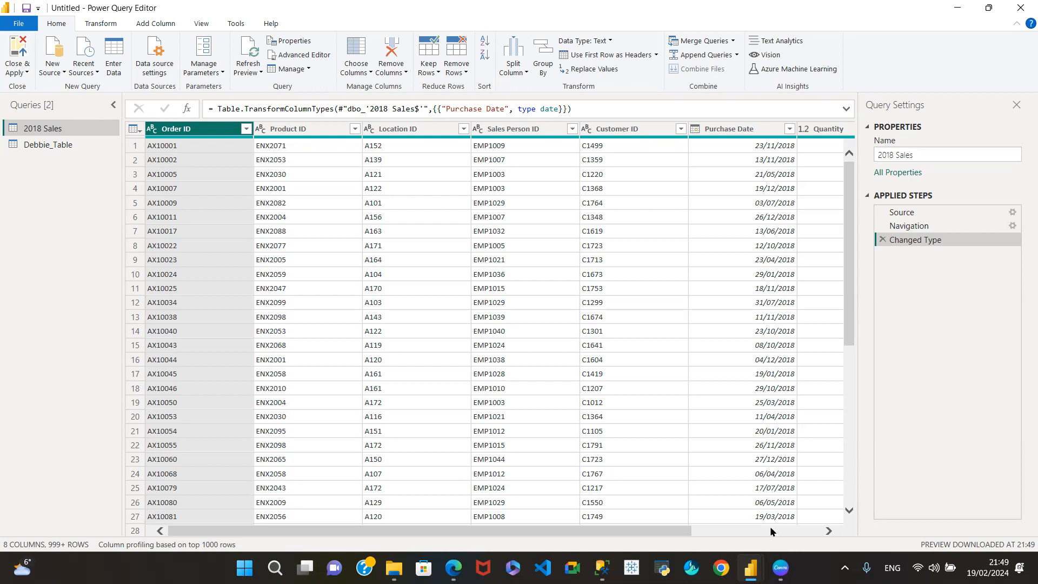
Look across the columns of 2018 Sales and change the Price column of Debbie_Table to Fixed decimal number
left_click(827, 531)
left_click(827, 531)
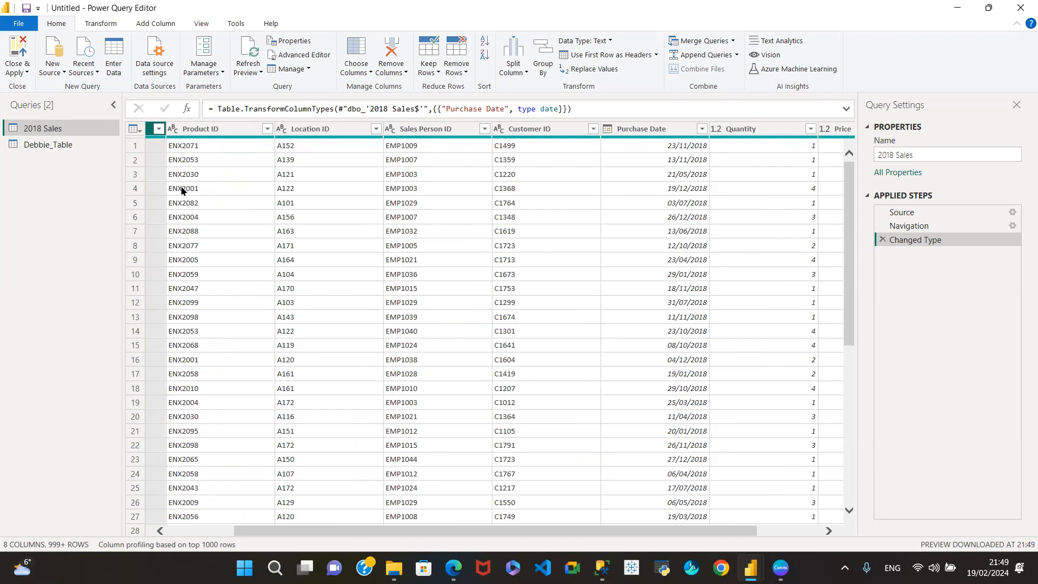
left_click(52, 145)
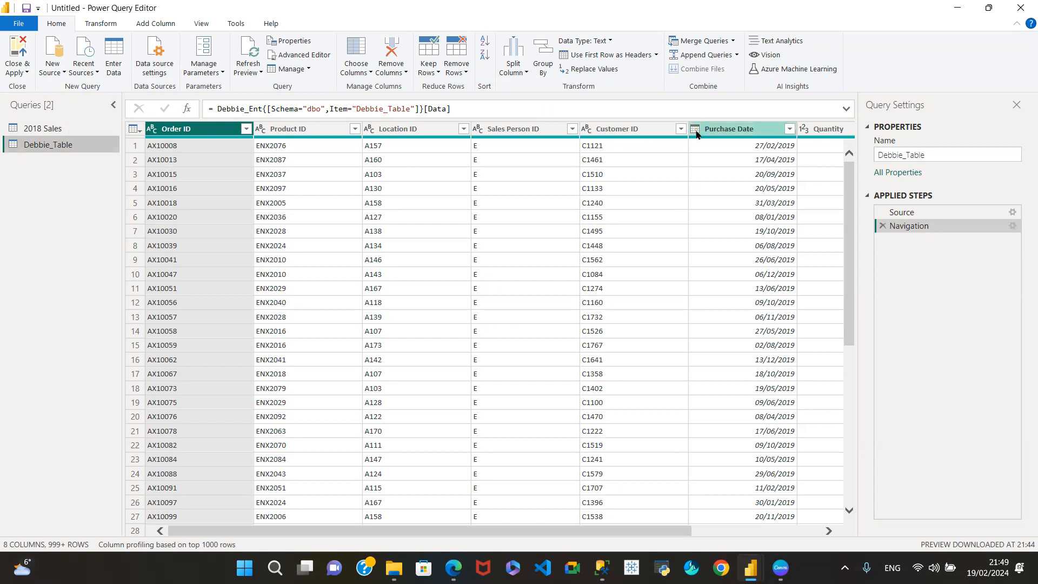
left_click(826, 531)
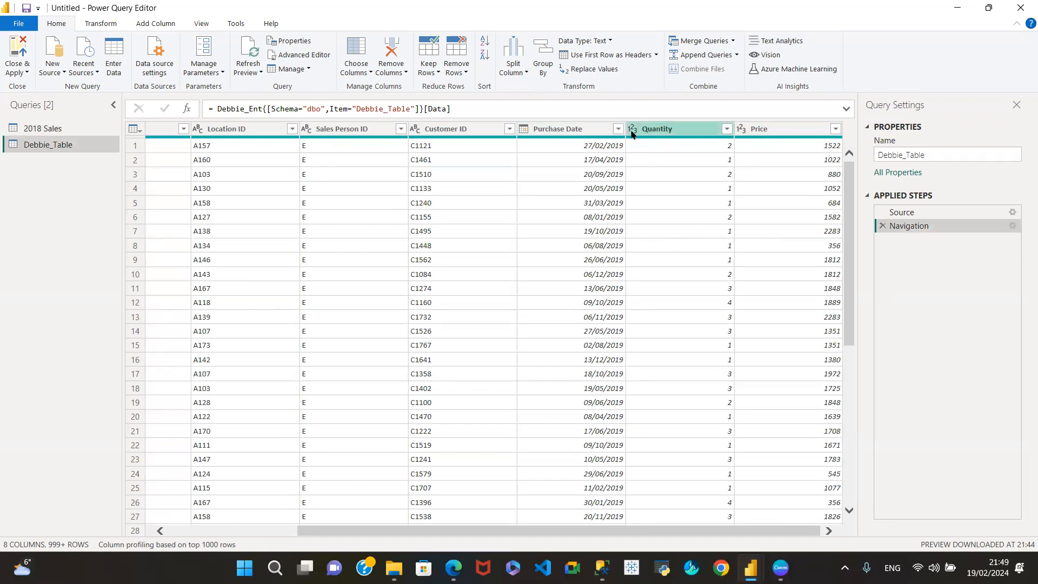
left_click(742, 130)
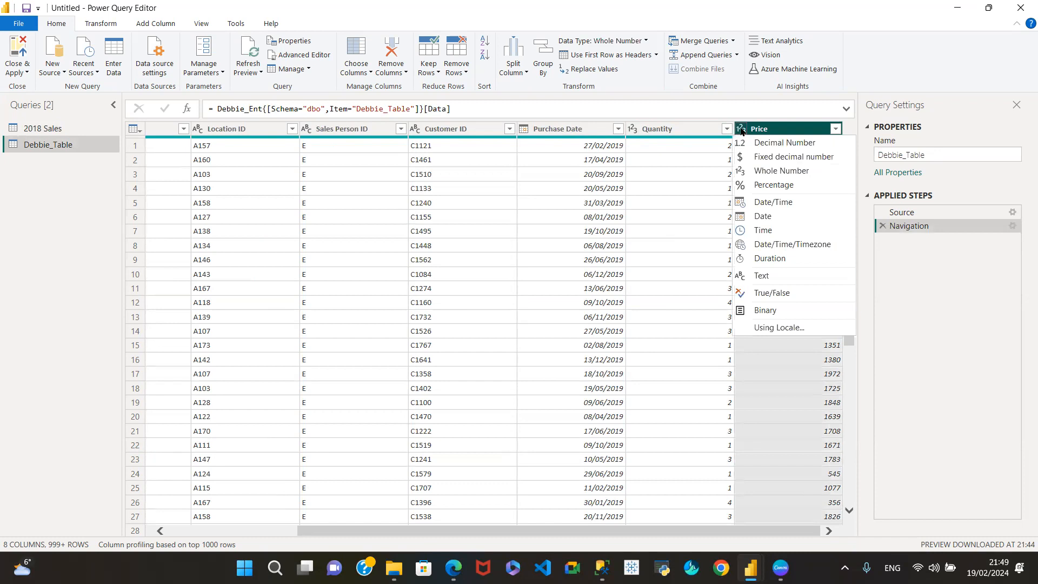
left_click(763, 157)
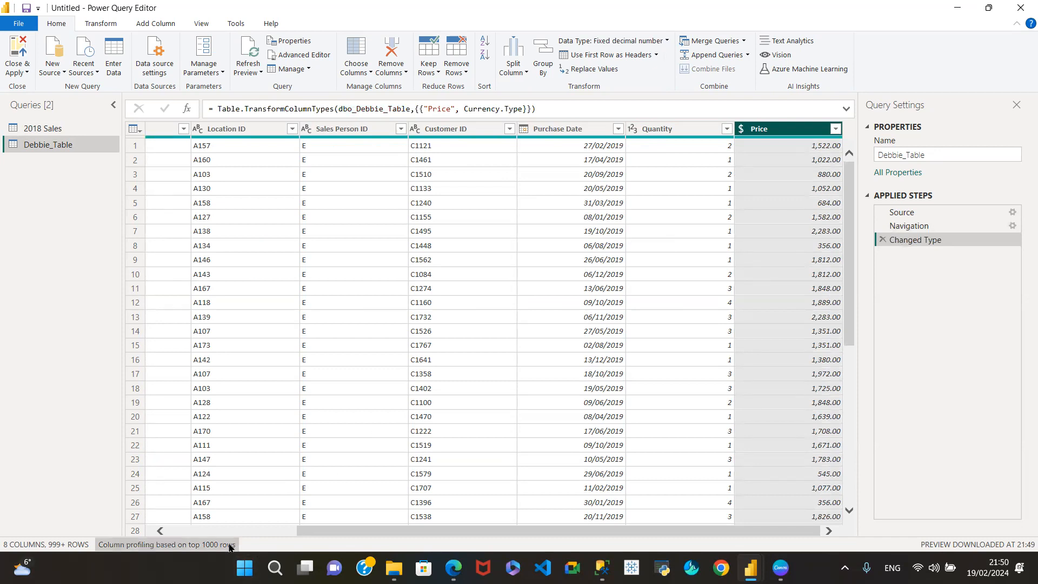
left_click(162, 531)
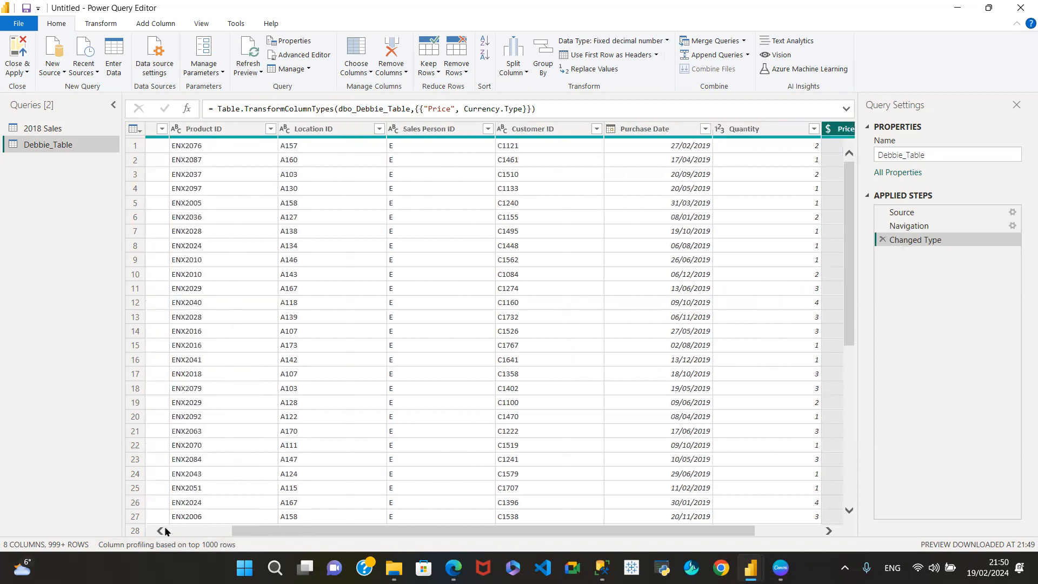
left_click(163, 531)
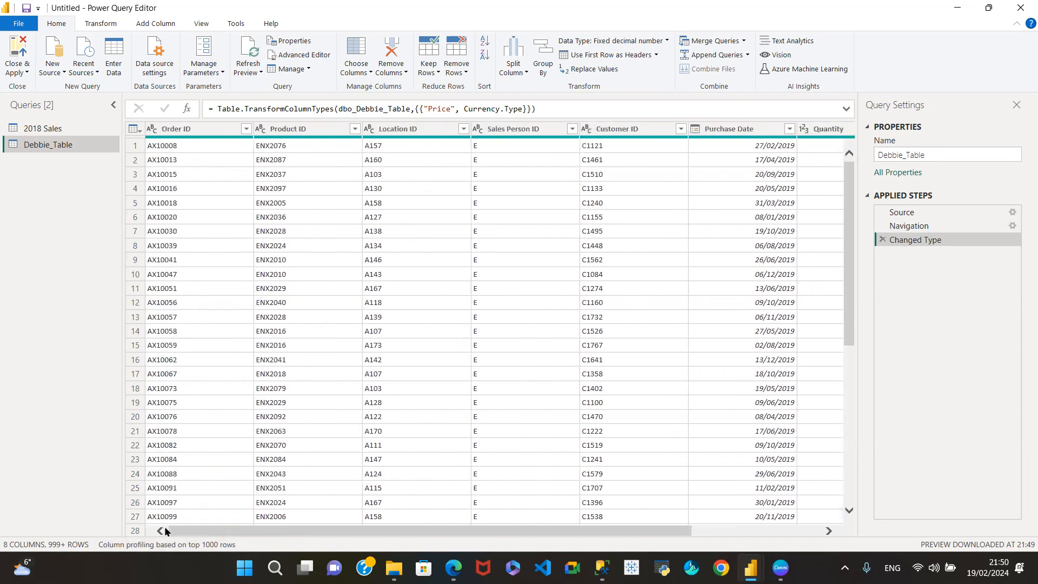